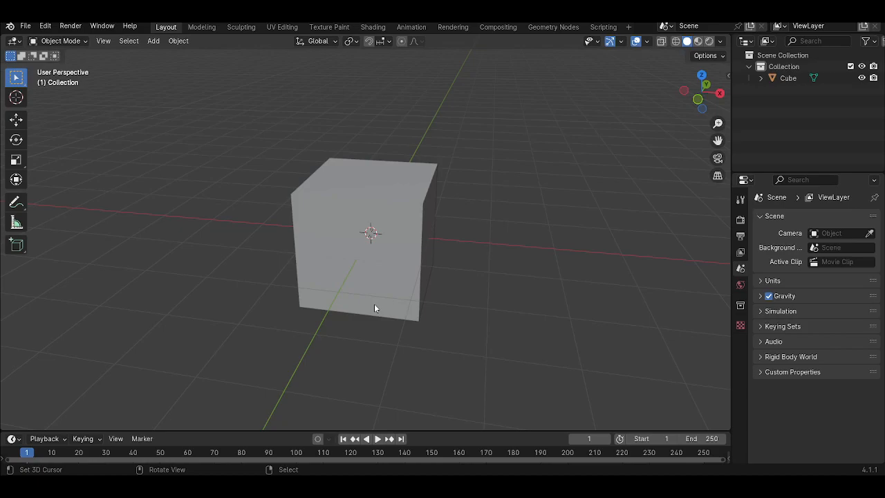
scroll(336, 249, down, 5)
middle_drag(358, 240, 325, 234)
scroll(354, 242, up, 4)
scroll(376, 257, up, 2)
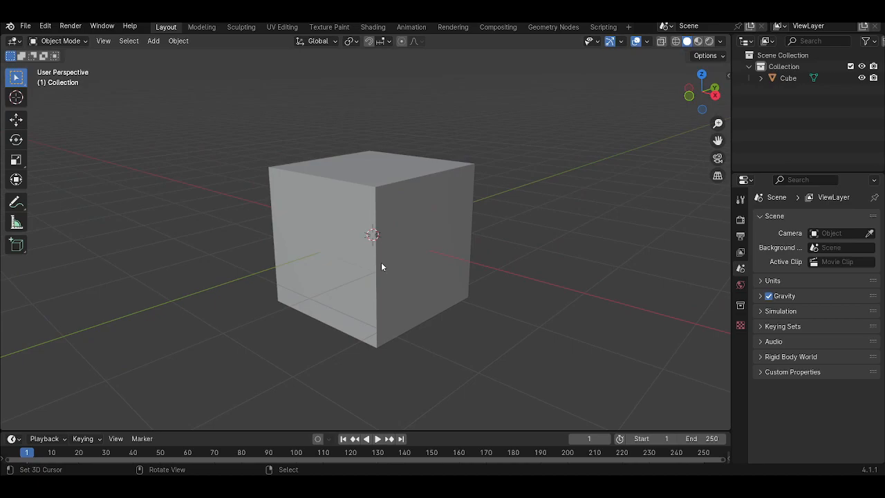
middle_drag(394, 203, 427, 237)
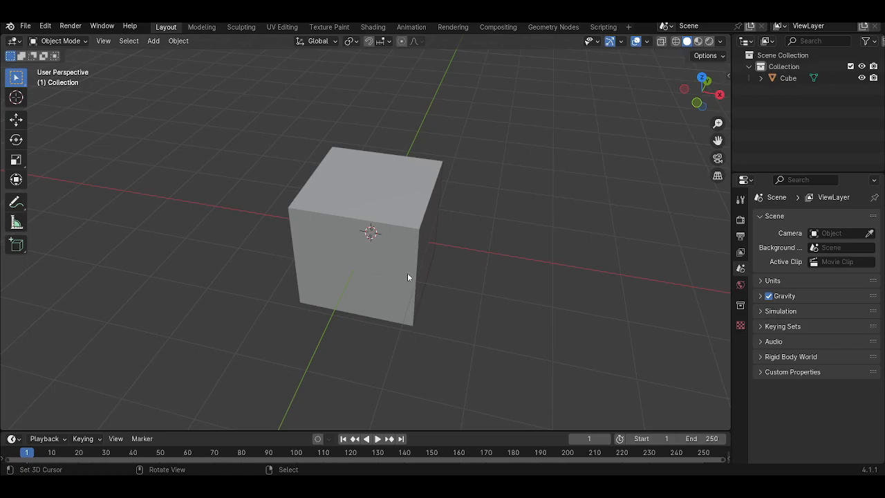
middle_drag(398, 223, 379, 211)
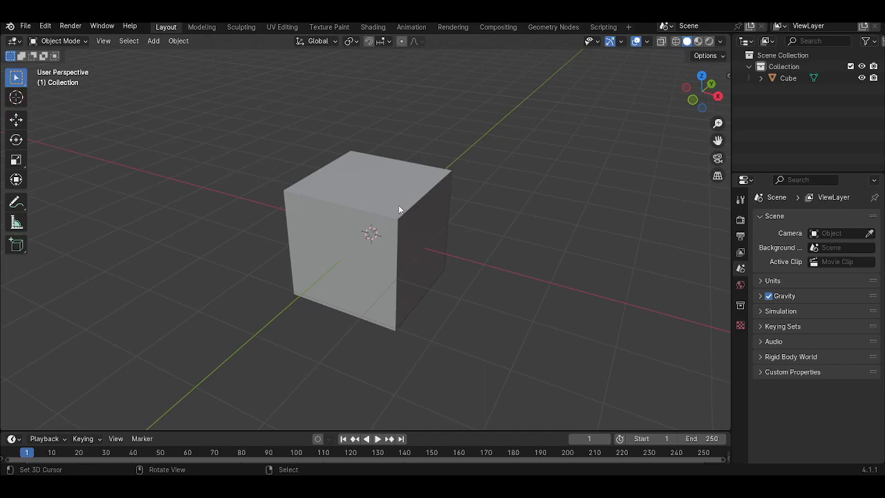
Put the cube into Edit Mode with face selection and display the transform values of its top face
click(399, 209)
scroll(403, 214, down, 2)
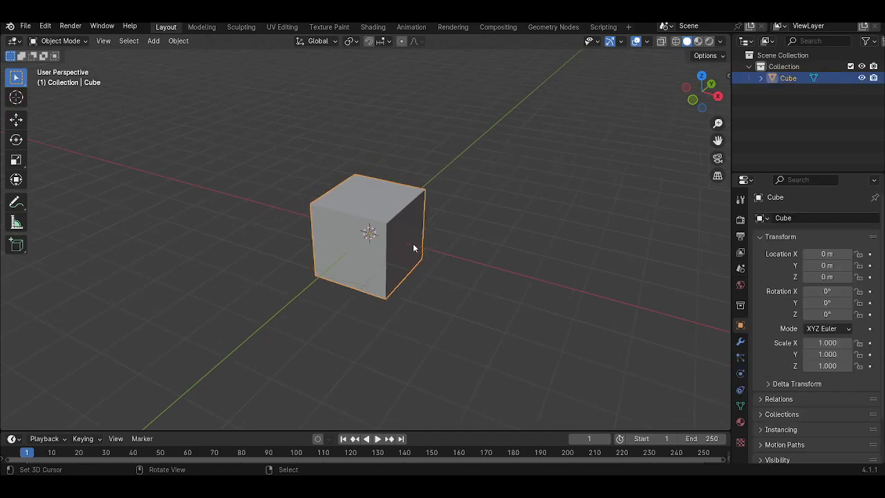
key(Tab)
mouse_move(377, 214)
middle_down()
mouse_move(392, 212)
mouse_move(384, 202)
middle_up()
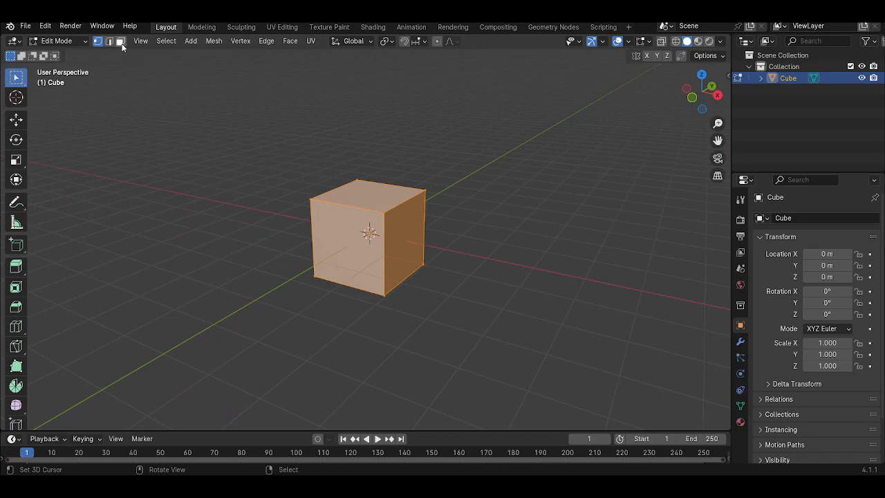
click(121, 45)
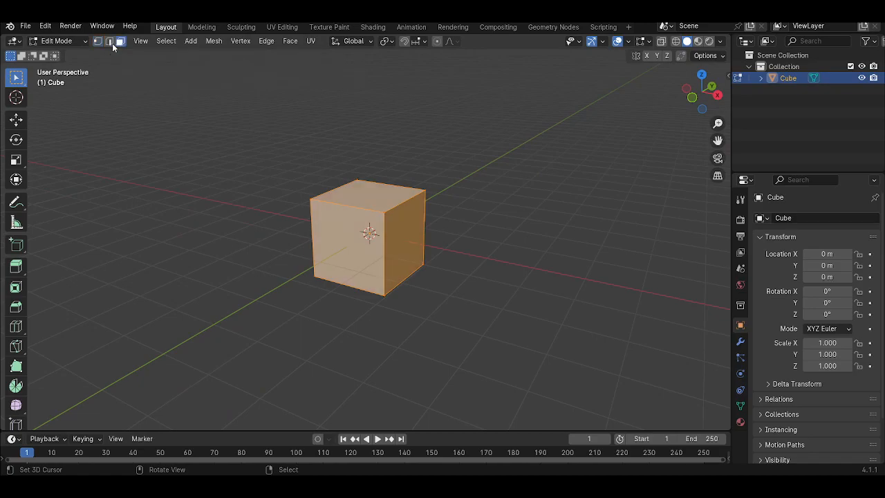
scroll(341, 253, up, 2)
middle_drag(351, 194, 365, 207)
click(374, 192)
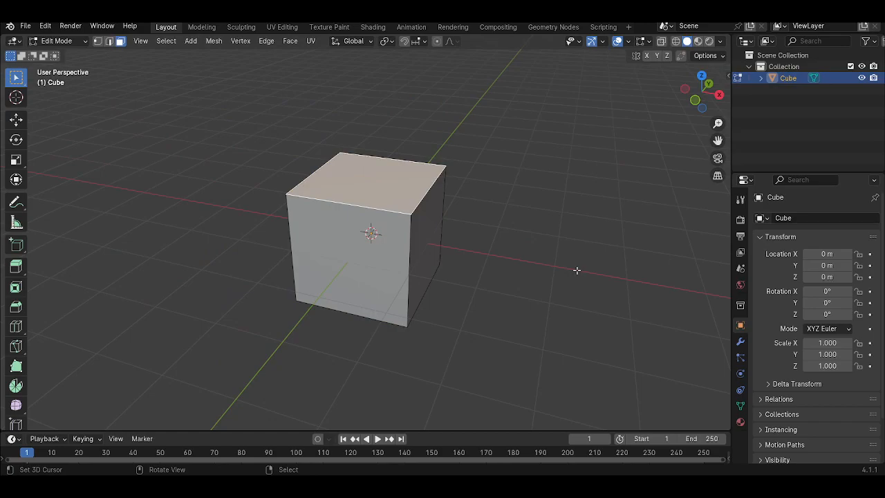
key(n)
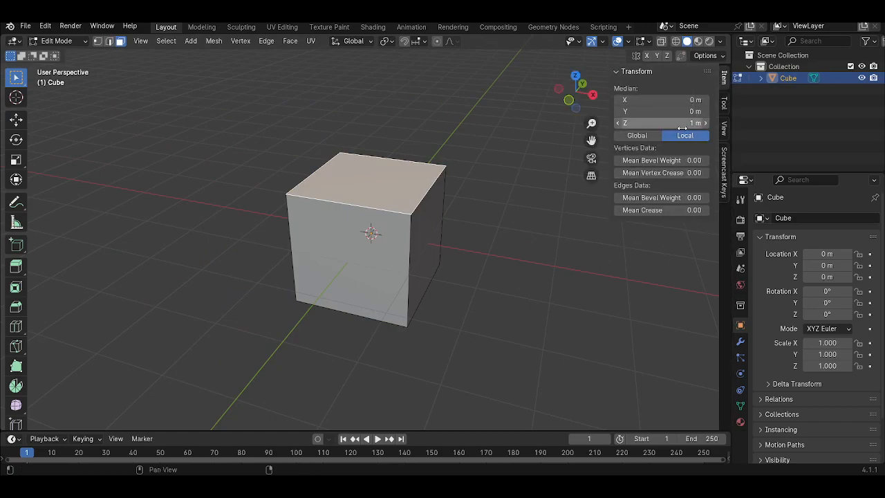
Move the cube's bottom face up along Z to about 0.77 m, leaving a thin slab
middle_drag(488, 192, 454, 162)
mouse_move(385, 223)
middle_down()
mouse_move(383, 170)
mouse_move(455, 220)
mouse_move(450, 227)
middle_up()
right_click(382, 256)
key(g)
key(z)
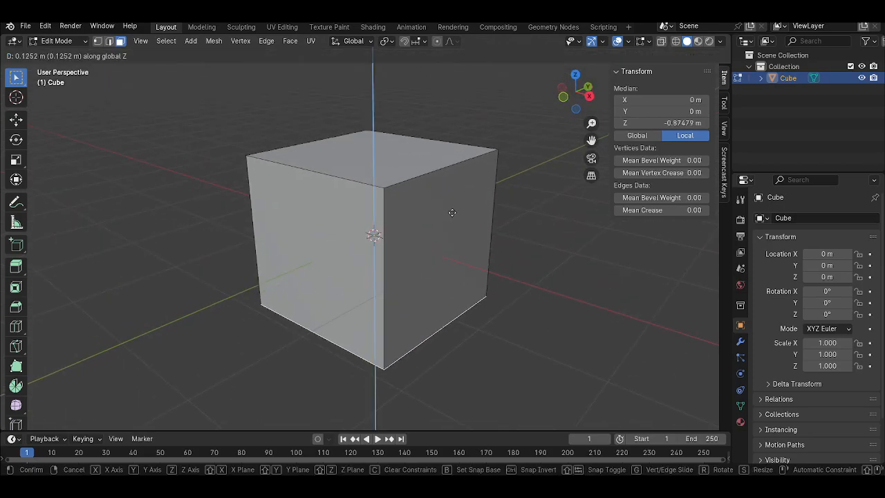
click(479, 88)
middle_drag(379, 143, 454, 209)
scroll(454, 209, down, 3)
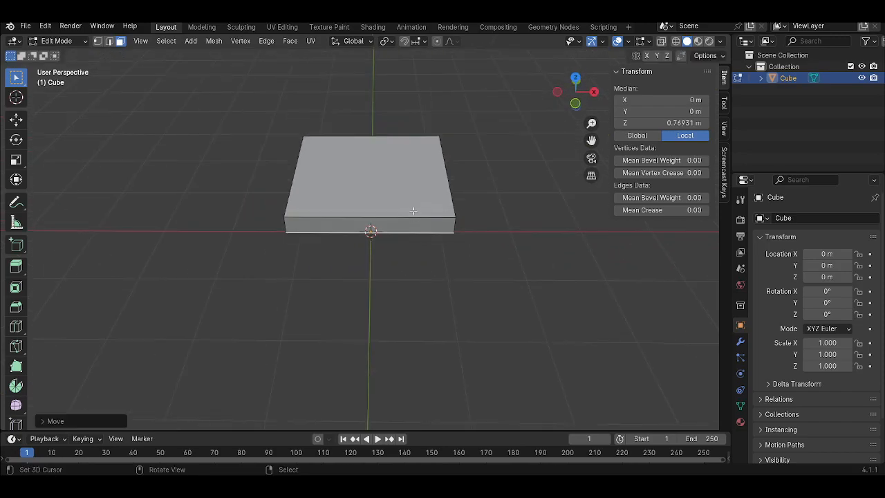
Select the slab's side face on the negative X side and set its median X to 0 m
key(KP_1)
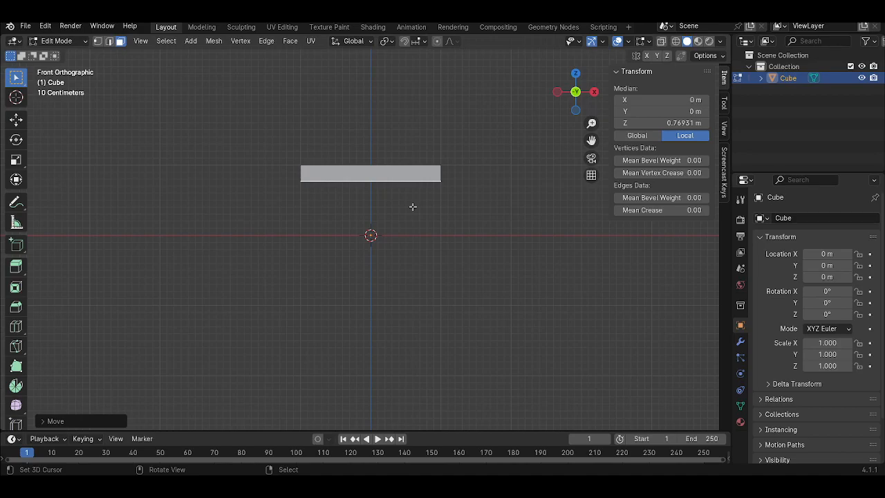
key(KP_3)
key(KP_1)
middle_drag(433, 223, 315, 231)
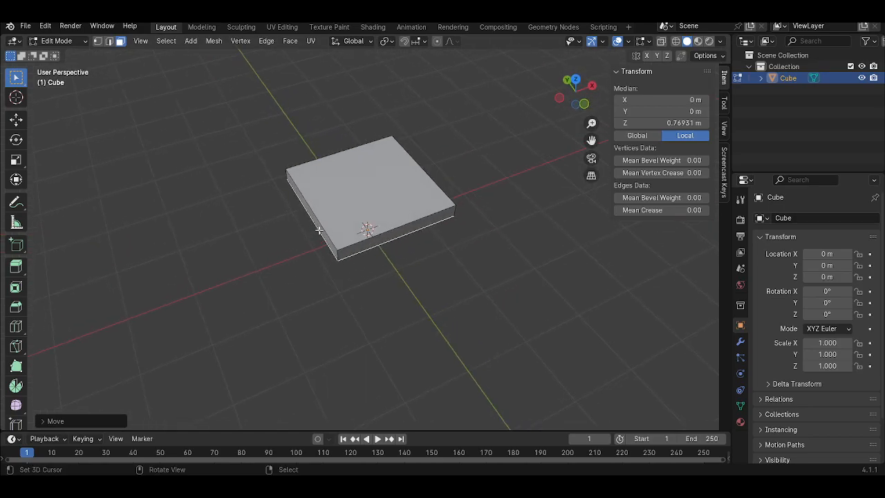
scroll(315, 231, up, 2)
click(313, 226)
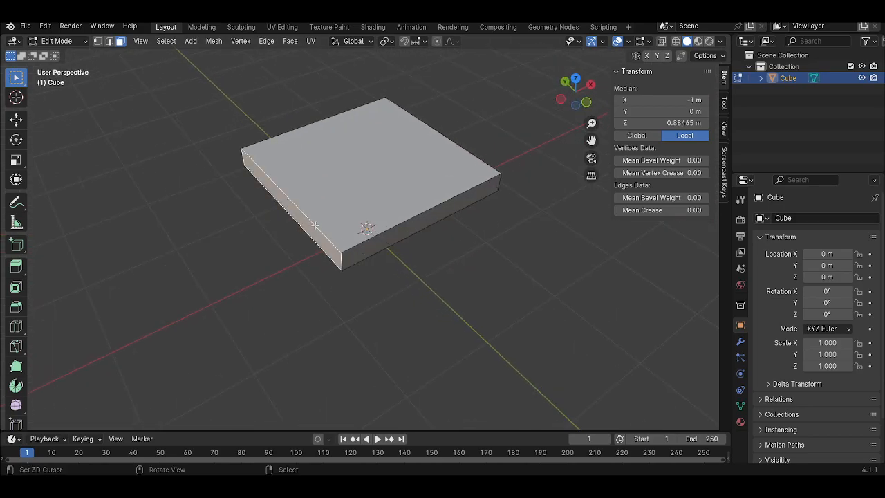
middle_drag(420, 202, 456, 179)
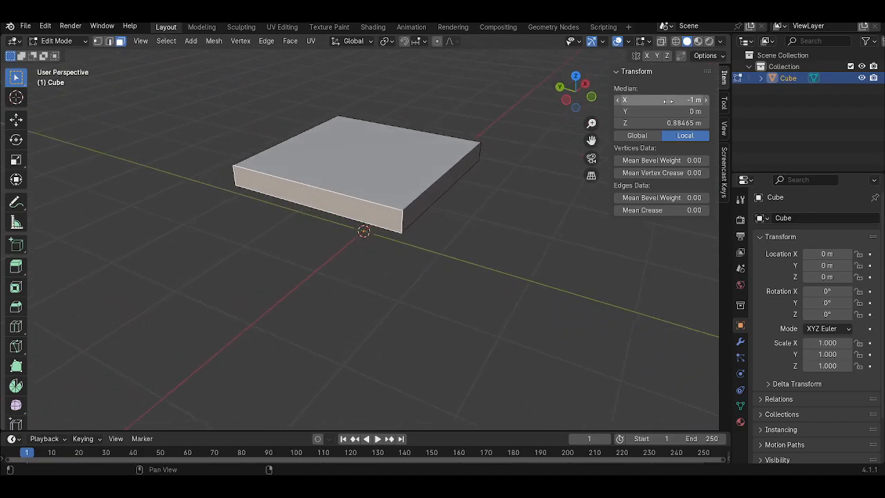
middle_drag(332, 188, 307, 188)
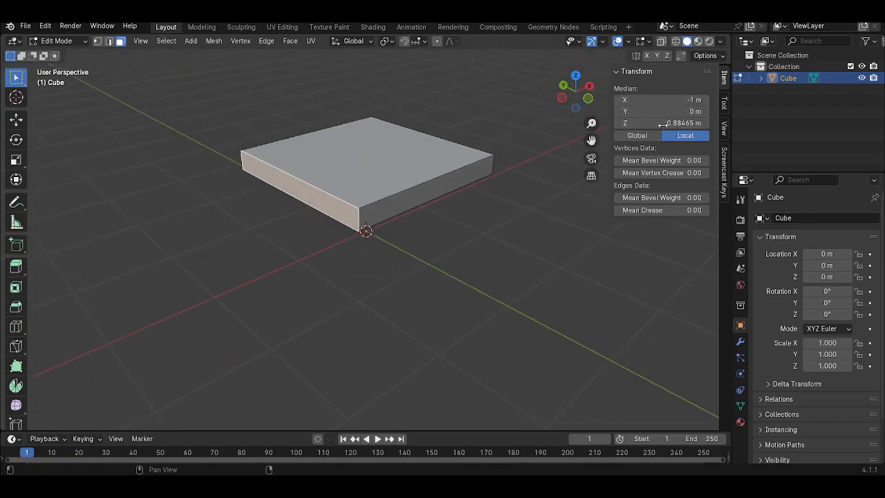
click(664, 101)
text(0)
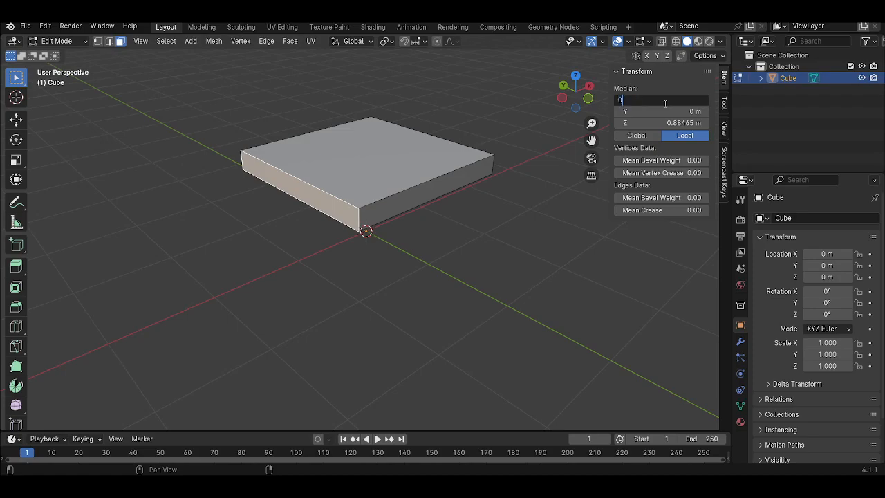
key(Return)
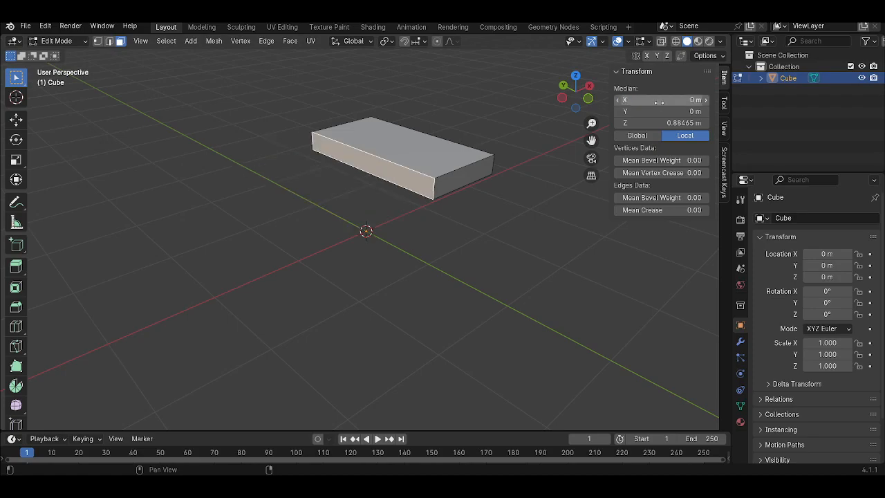
Select the slab's side face on the positive Y side and set its median Y to 0 m
middle_drag(325, 196, 271, 194)
click(272, 191)
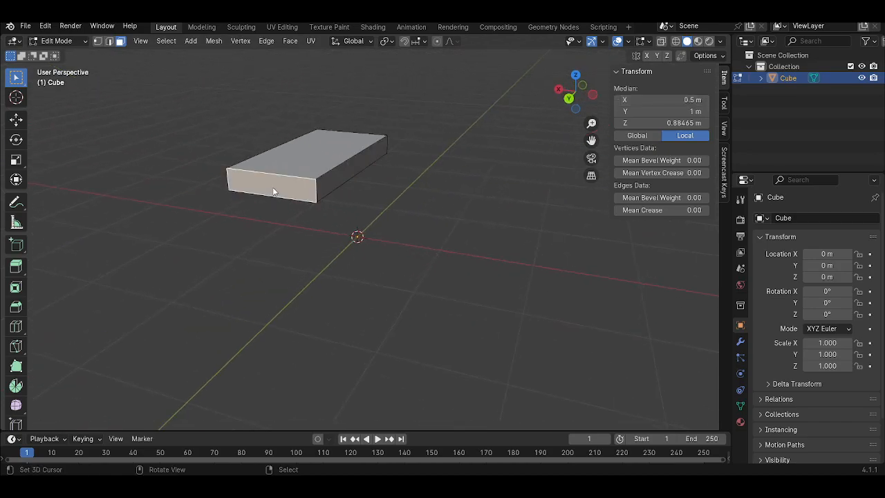
middle_drag(460, 181, 325, 169)
double_click(659, 111)
text(0)
key(Return)
Select the slab's side face on the positive X side and set its median X to 1.25 m
middle_drag(477, 166, 271, 175)
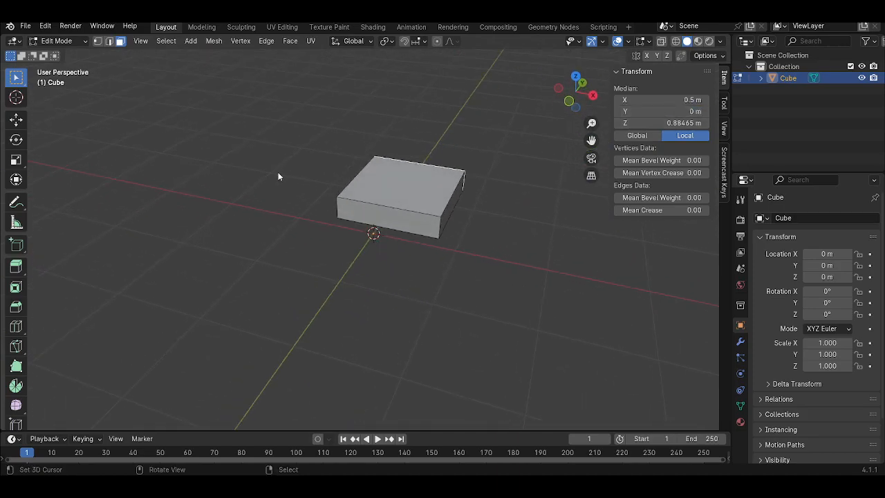
click(445, 214)
middle_drag(496, 211, 383, 197)
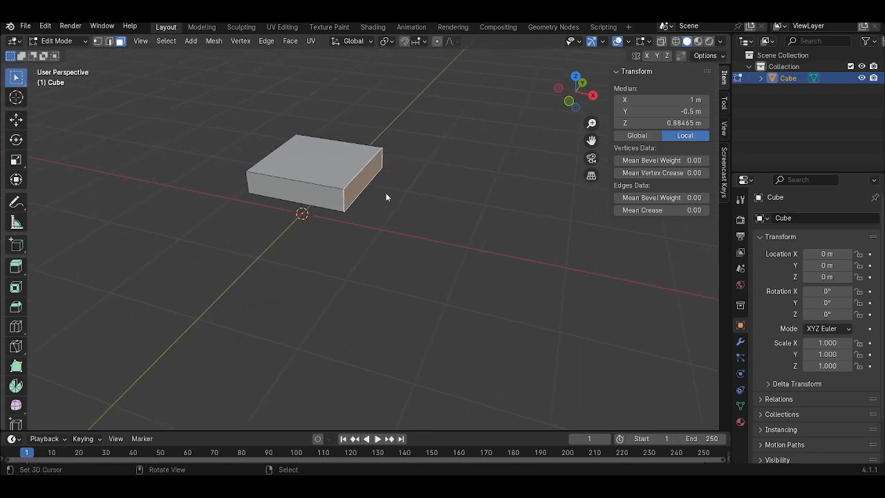
double_click(651, 99)
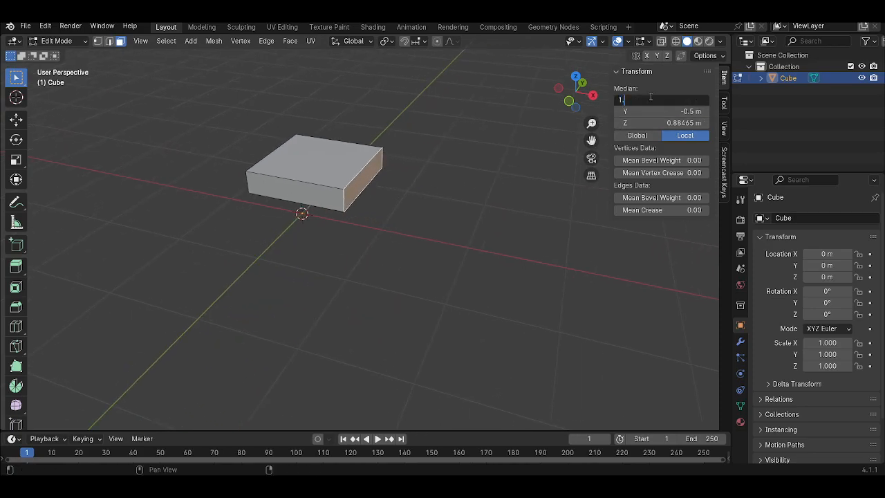
text(1.25)
key(Return)
Raise the slab's bottom face along Z to about 0.86 m to make it thinner
middle_drag(315, 308, 382, 194)
click(372, 181)
key(g)
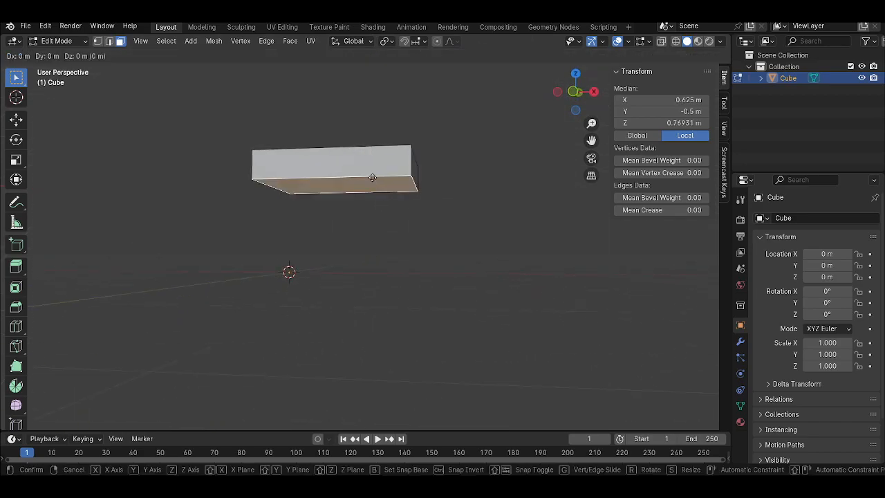
key(z)
click(409, 168)
middle_drag(409, 168, 422, 151)
From the top view, add two evenly spaced loop cuts across the slab, running parallel to the Y axis
key(KP_7)
scroll(379, 191, up, 1)
key(ctrl+r)
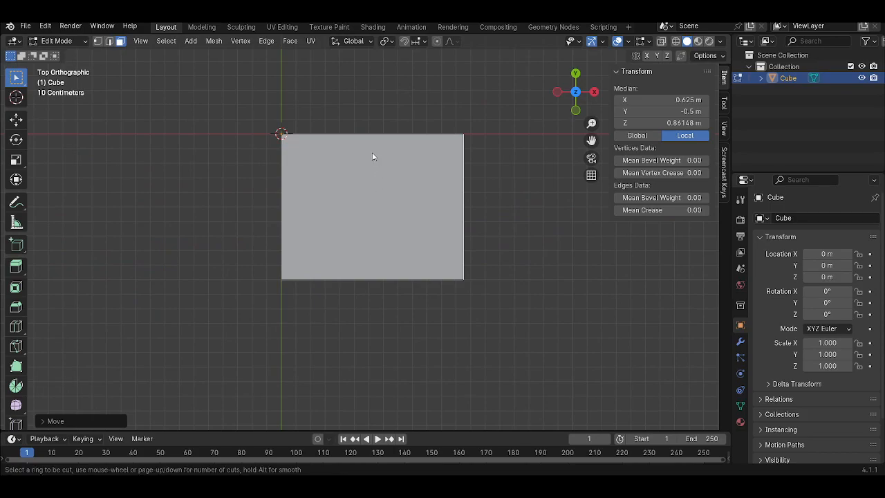
scroll(379, 137, up, 1)
scroll(379, 137, down, 1)
scroll(379, 137, up, 1)
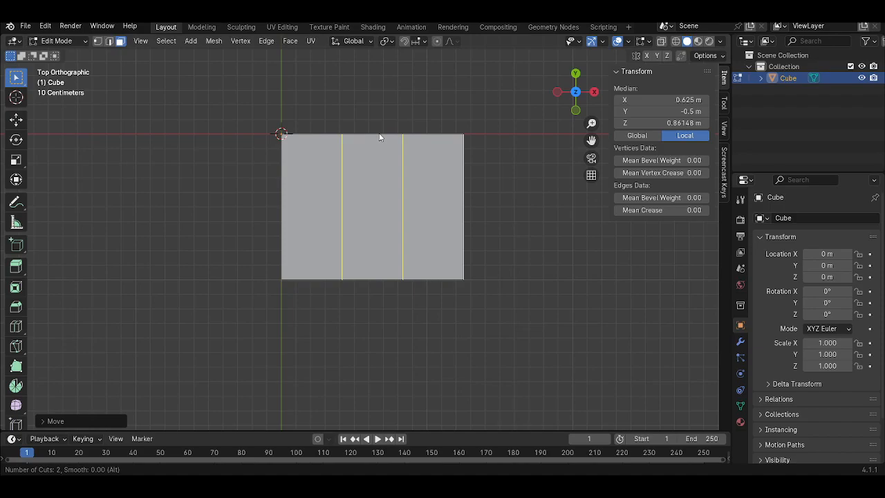
click(379, 137)
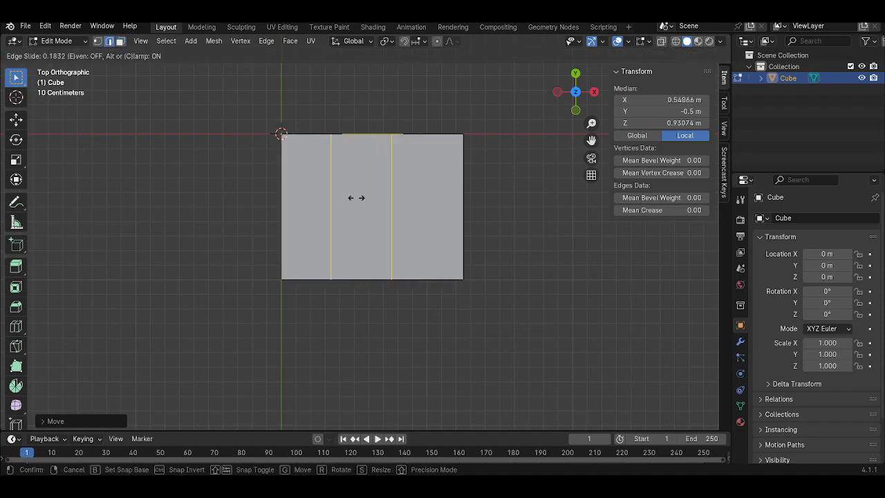
right_click(388, 182)
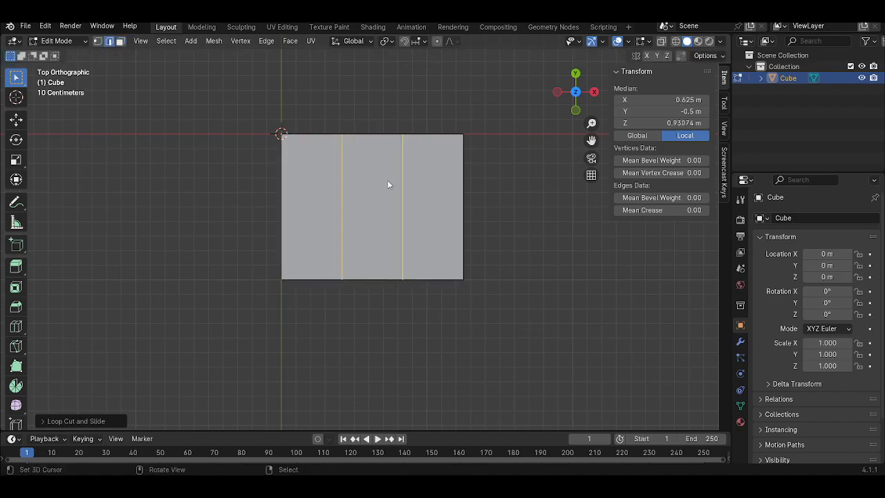
Scale the two loop cuts apart along X until they sit close to the slab's short side edges
scroll(426, 192, up, 1)
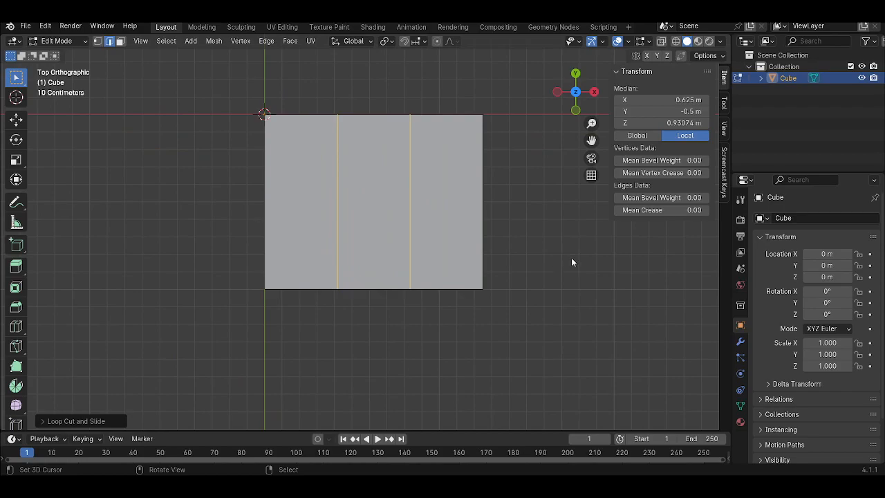
key(s)
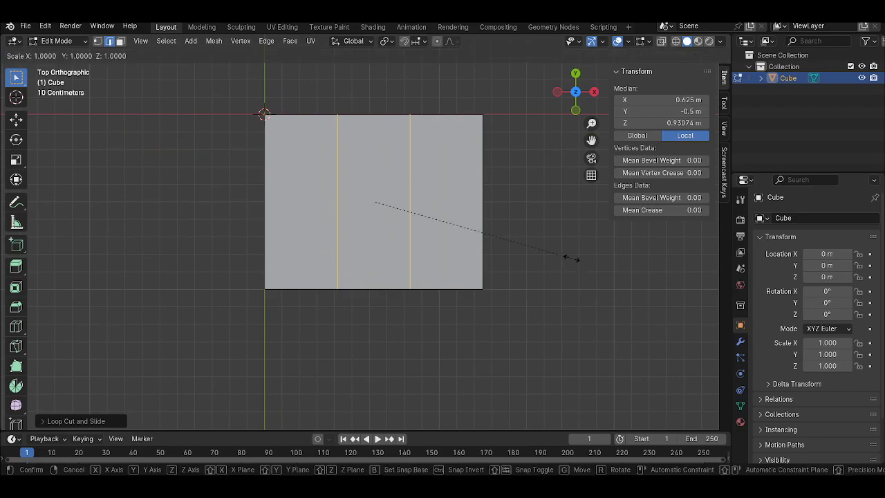
key(x)
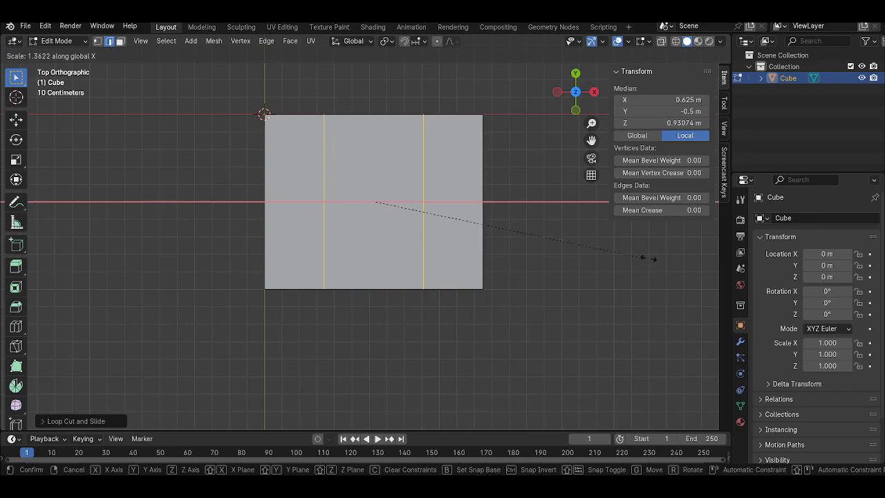
click(133, 272)
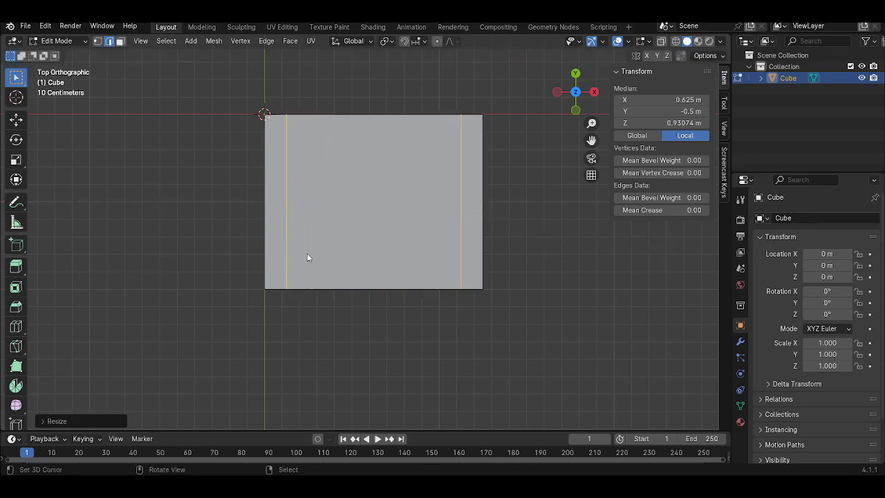
Add two evenly spaced loop cuts along the slab's length, running parallel to the X axis
key(ctrl+r)
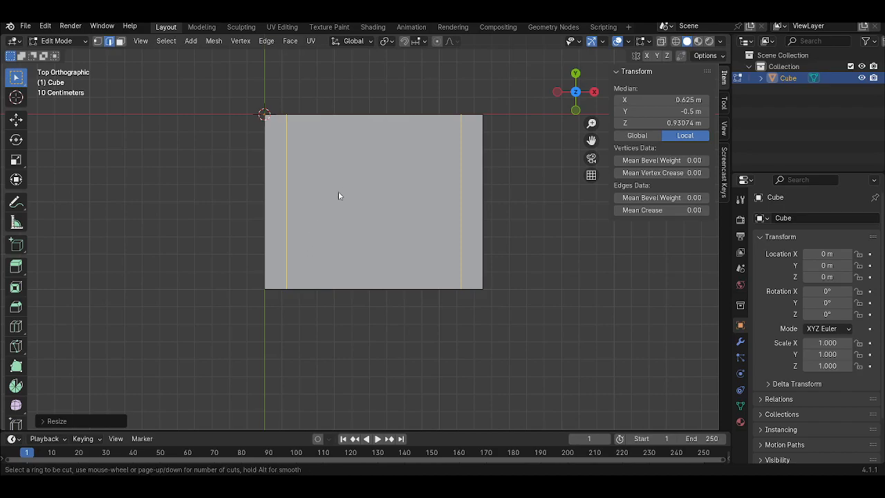
scroll(290, 195, up, 1)
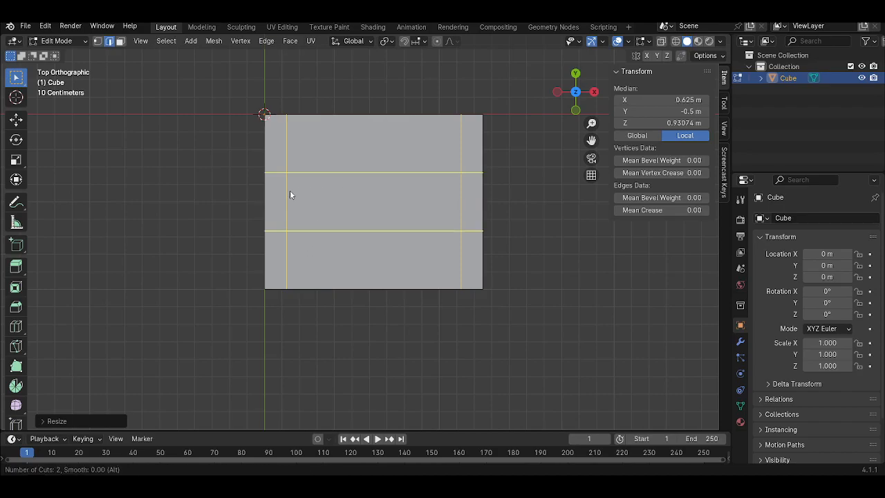
click(290, 190)
click(320, 175)
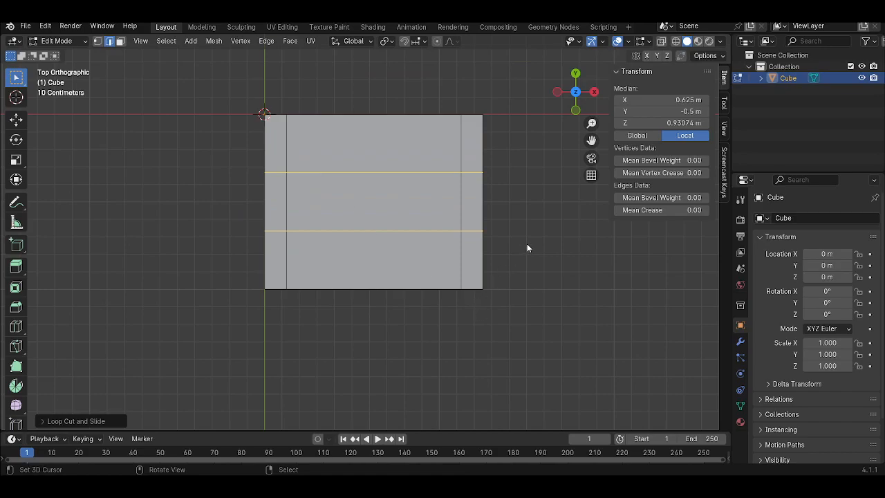
Scale the two lengthwise loop cuts apart along Y until they sit close to the slab's long edges
key(s)
key(y)
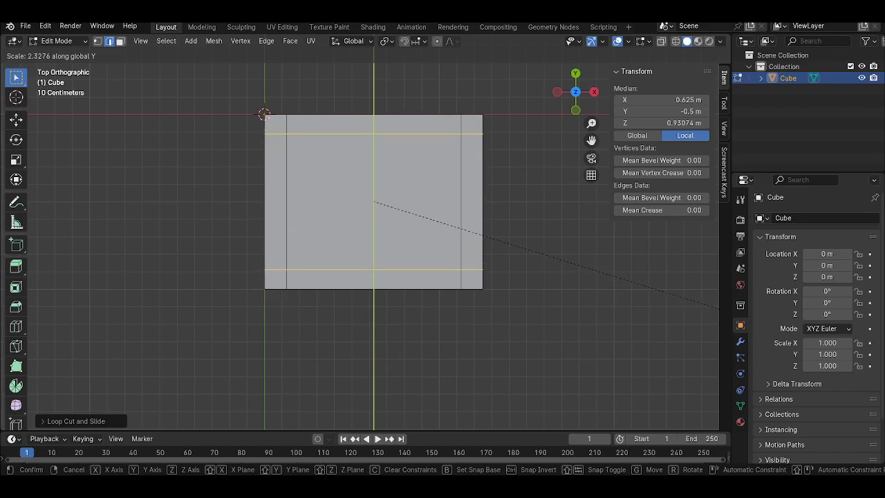
click(725, 312)
middle_drag(541, 311, 477, 276)
scroll(472, 302, up, 2)
scroll(471, 302, down, 3)
middle_drag(412, 284, 438, 197)
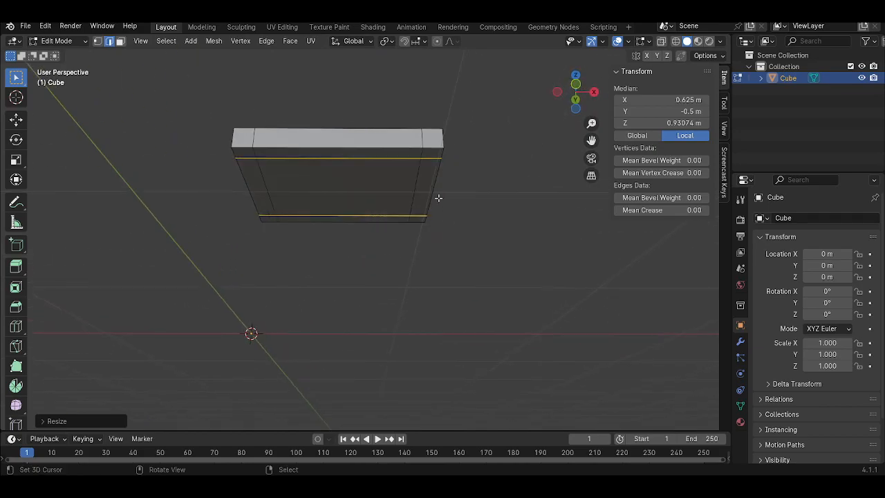
Extrude the four corner faces on the slab's underside downward along Z to form the table legs
click(120, 41)
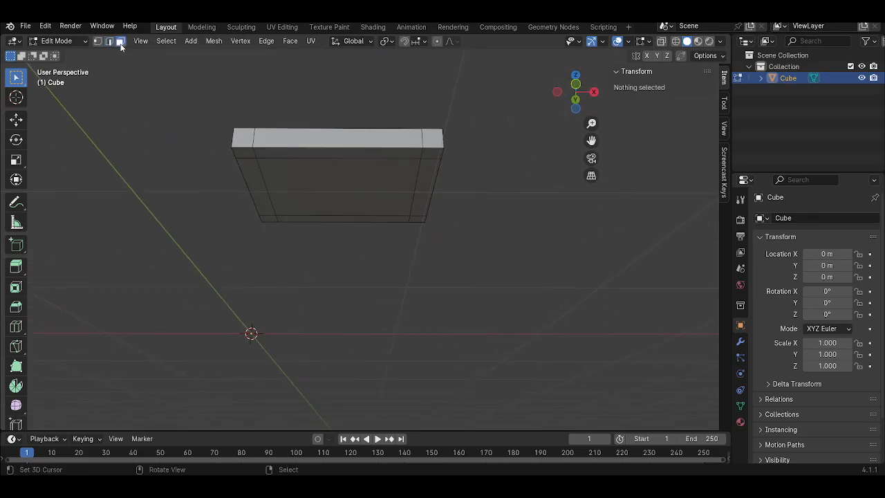
click(248, 151)
shift+click(431, 150)
shift+click(417, 220)
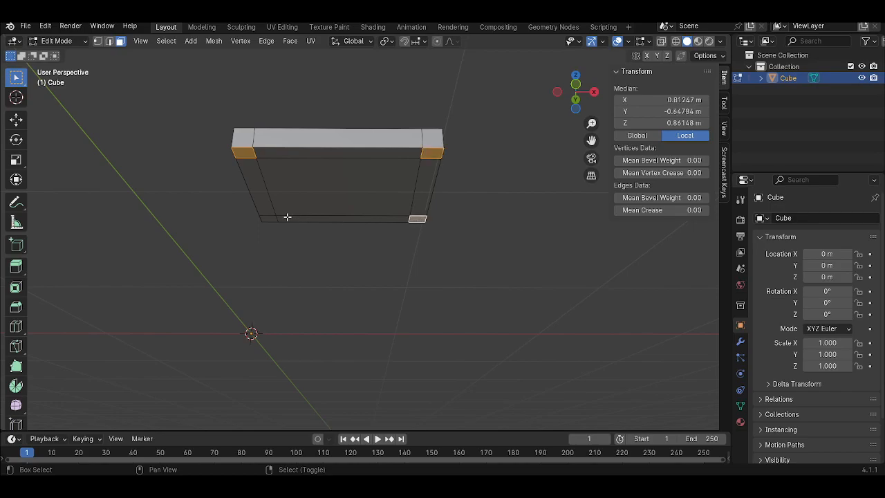
shift+click(267, 221)
middle_drag(388, 154, 429, 179)
key(e)
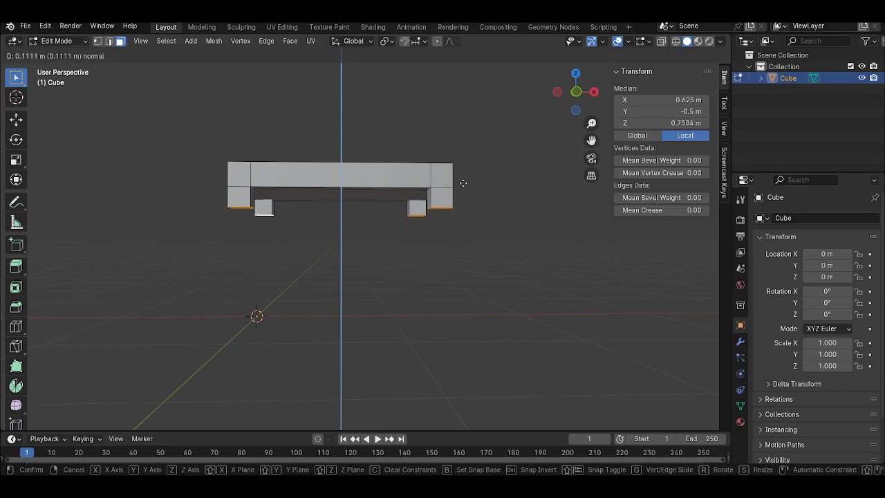
right_click(473, 211)
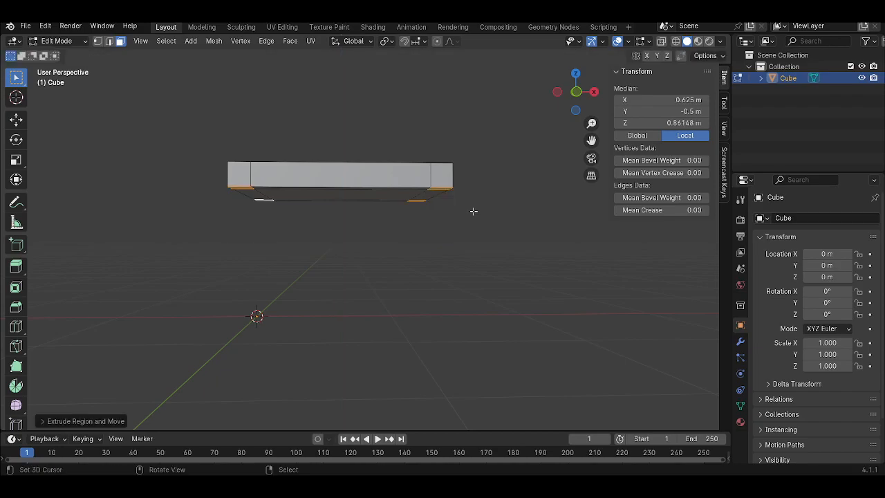
middle_drag(438, 218, 415, 186)
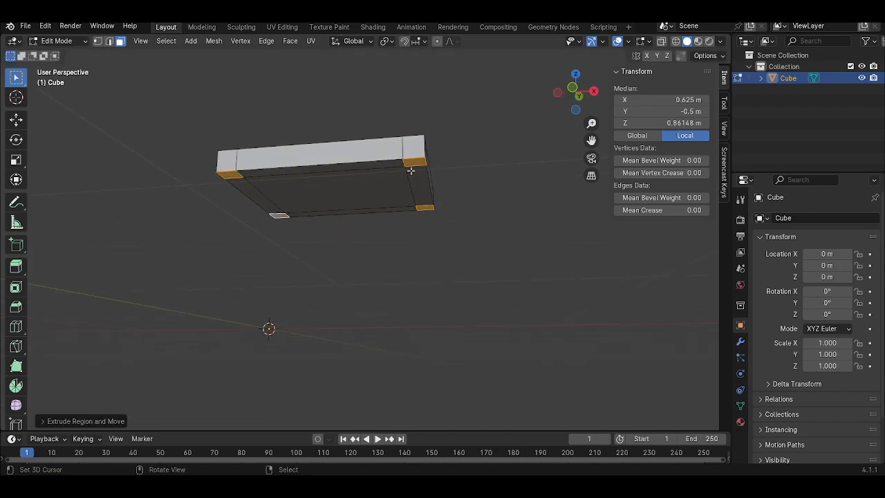
key(g)
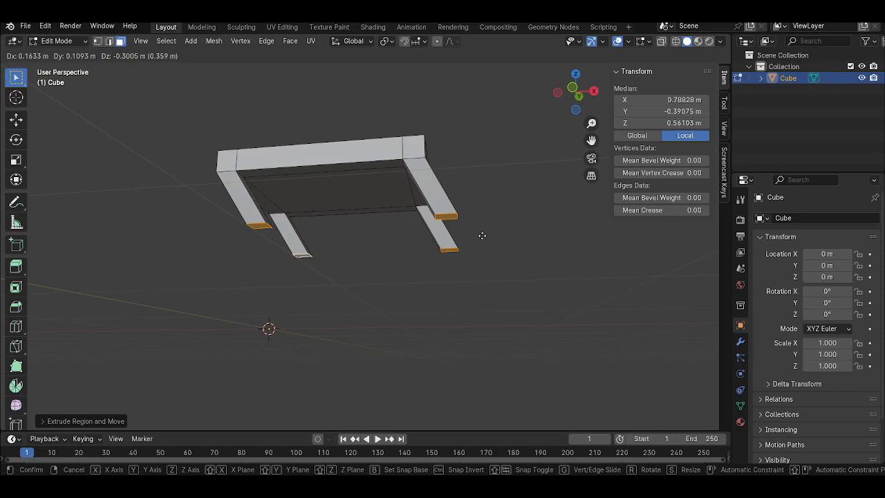
key(z)
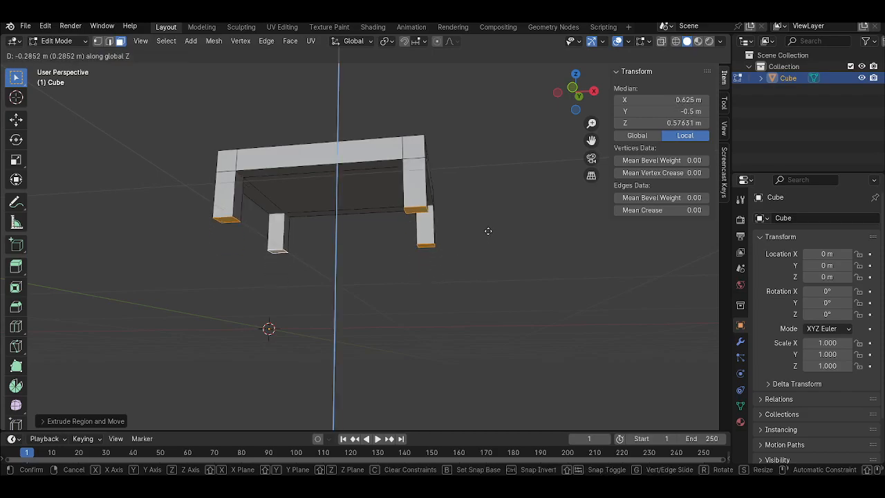
click(487, 304)
middle_drag(475, 293, 459, 342)
Set the median Z of the four leg bottom faces to 0 m
click(654, 123)
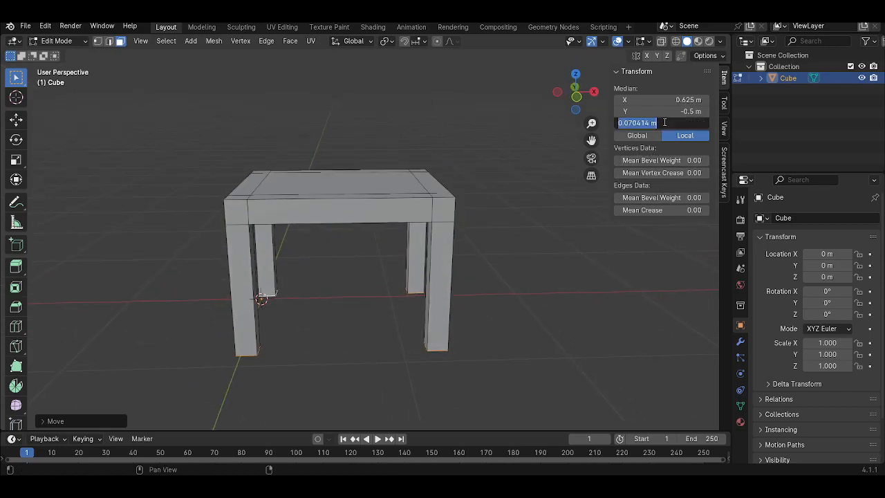
text(0)
key(Return)
Examine the table's overall shape and proportions from above, with and without the mesh edges shown
middle_drag(385, 281, 333, 209)
key(Tab)
shift+middle_drag(347, 178, 345, 219)
key(Tab)
scroll(387, 230, up, 2)
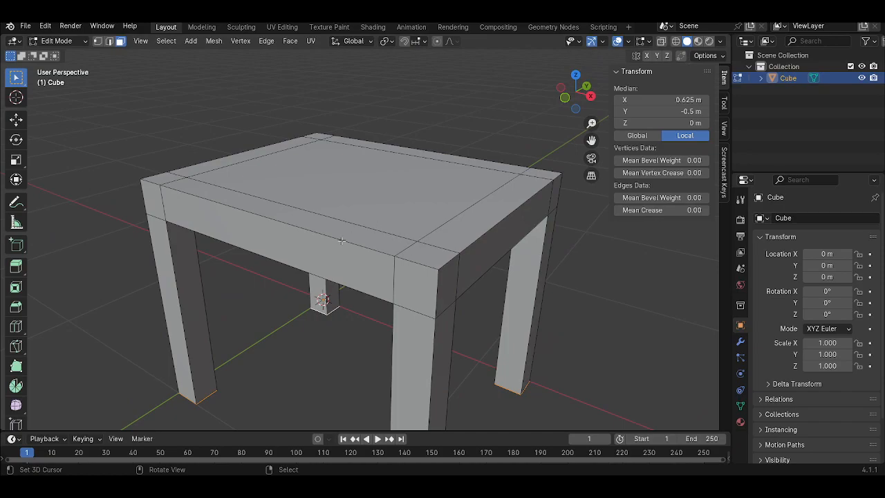
scroll(361, 239, down, 2)
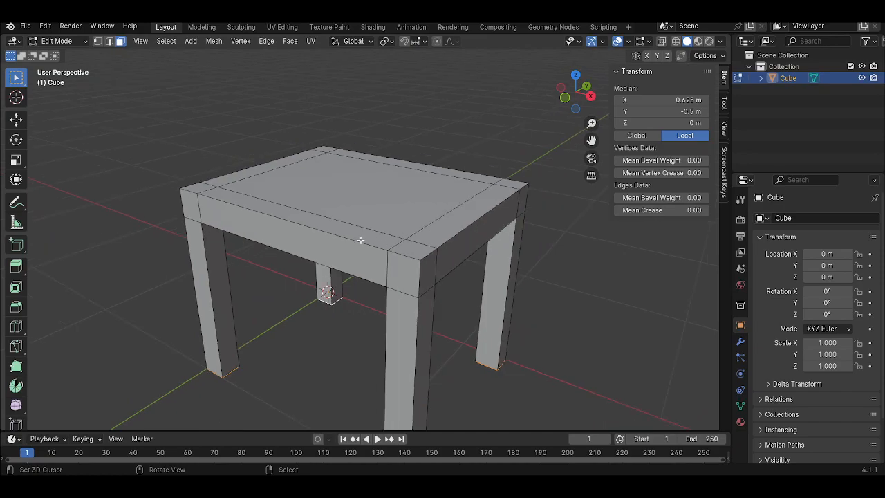
key(Tab)
key(Tab)
Bevel the four upper outer edges of the tabletop by about 0.02 m with one segment
alt+click(329, 232)
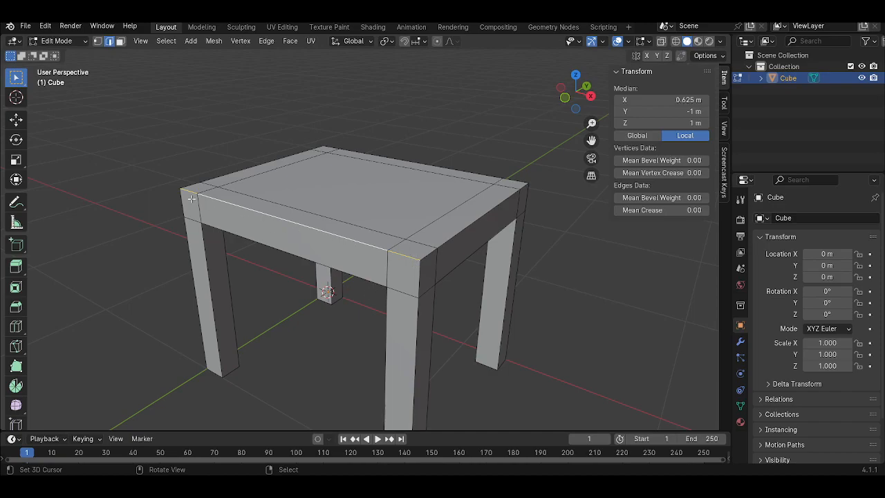
alt+shift+click(457, 235)
alt+shift+click(443, 169)
alt+shift+click(282, 156)
middle_drag(443, 237, 415, 277)
key(ctrl+b)
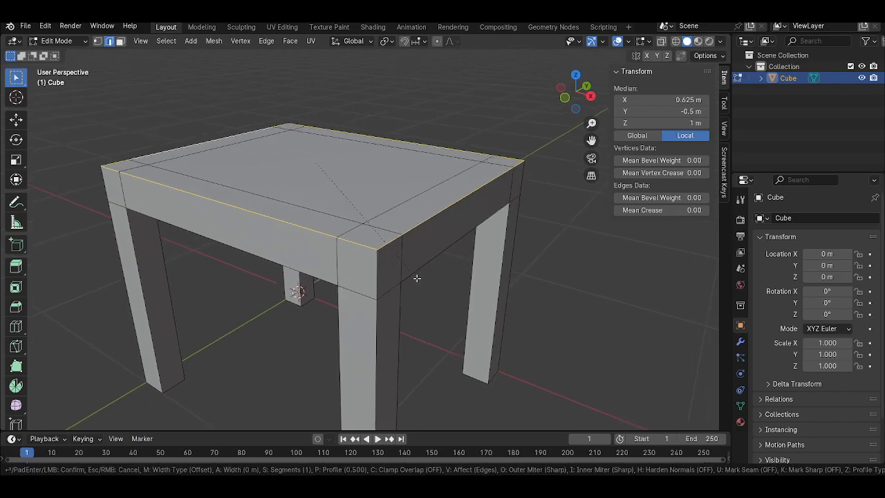
scroll(422, 279, up, 1)
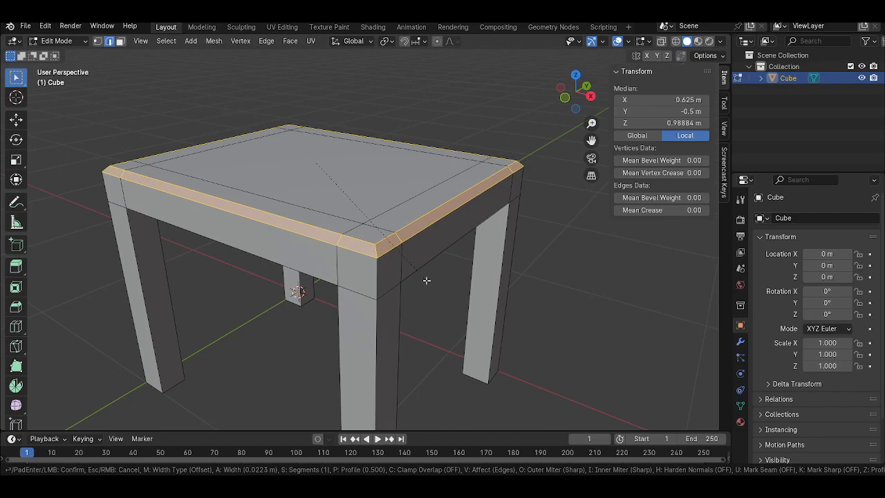
scroll(428, 280, down, 1)
click(434, 271)
key(Tab)
mouse_move(320, 234)
middle_down()
mouse_move(312, 269)
mouse_move(355, 220)
mouse_move(325, 228)
middle_up()
key(Tab)
key(Tab)
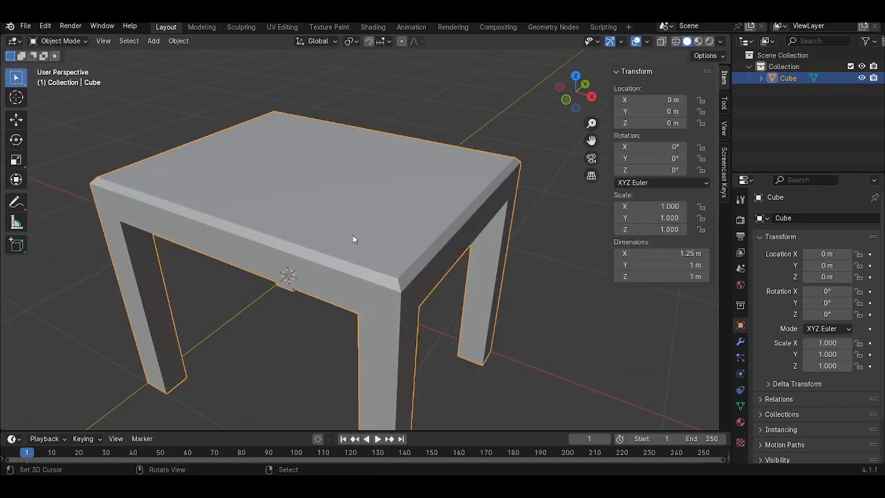
Bevel the border of the large central tabletop face by about 0.006 m to make a thin rectangular strip
key(Tab)
click(121, 41)
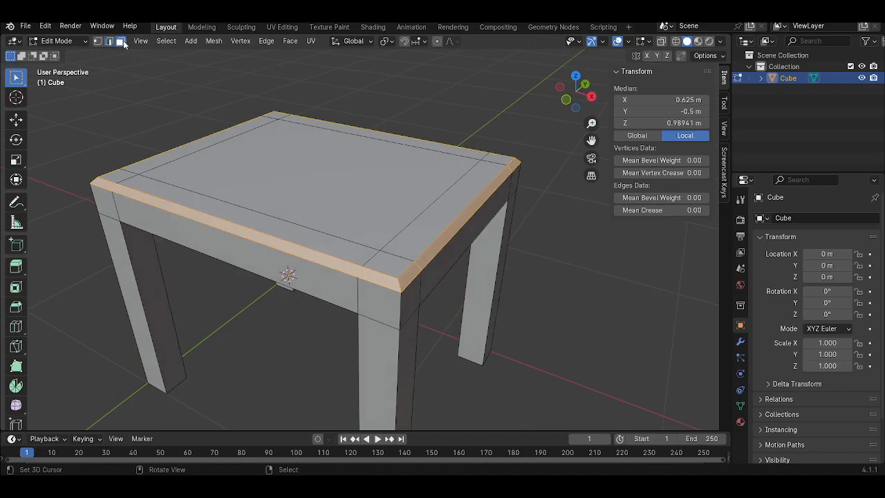
right_click(271, 170)
middle_drag(329, 175, 302, 212)
scroll(291, 222, up, 1)
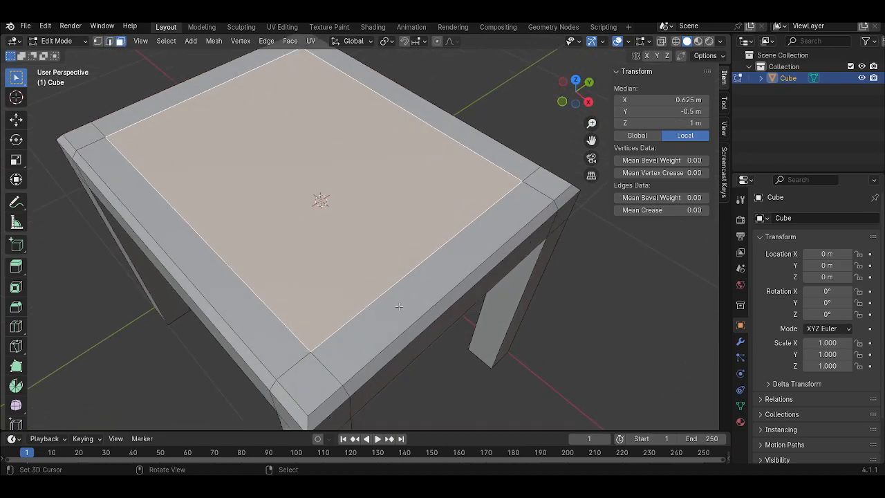
key(ctrl)
key(ctrl+b)
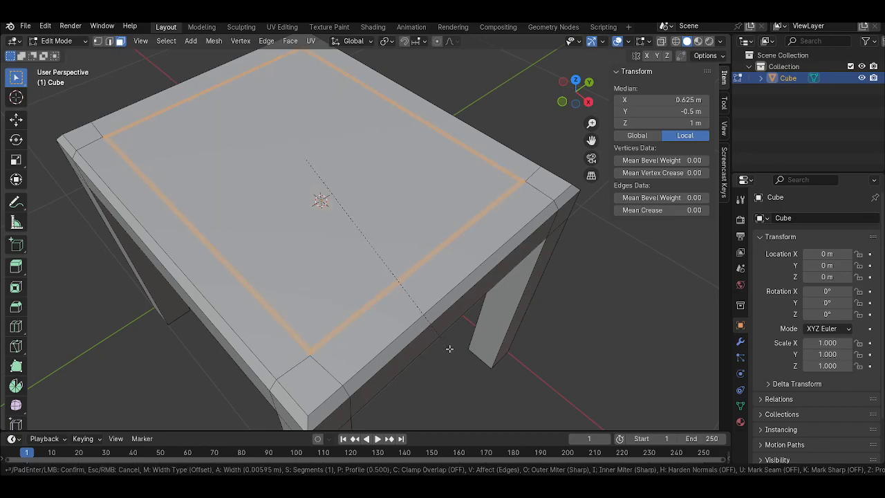
click(449, 349)
Extrude the thin strip on the tabletop and sink it about 0.005 m along Z as a groove
middle_drag(345, 325, 358, 311)
key(e)
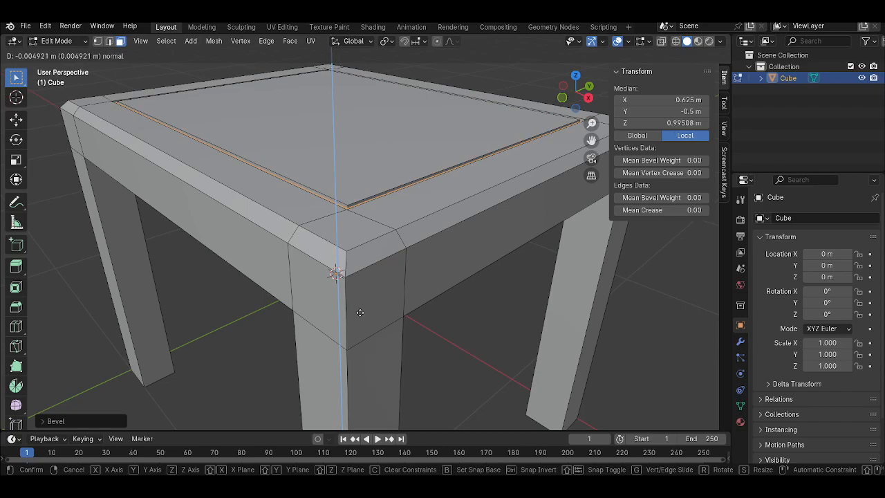
right_click(361, 312)
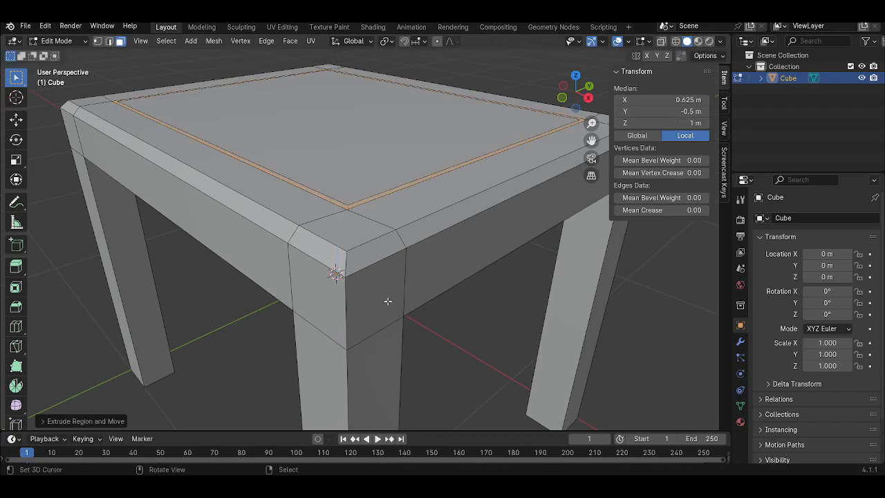
key(g)
key(z)
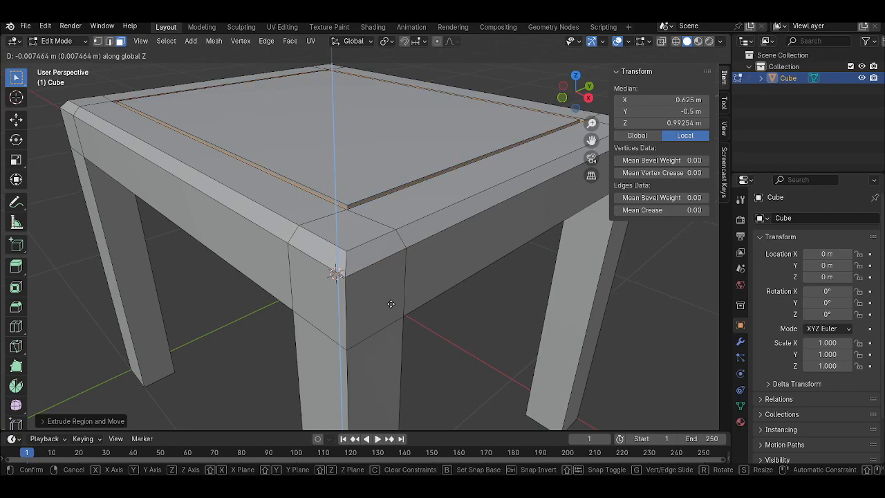
right_click(391, 303)
Examine the tabletop groove and the table's side from several angles
key(Tab)
middle_drag(391, 303, 374, 256)
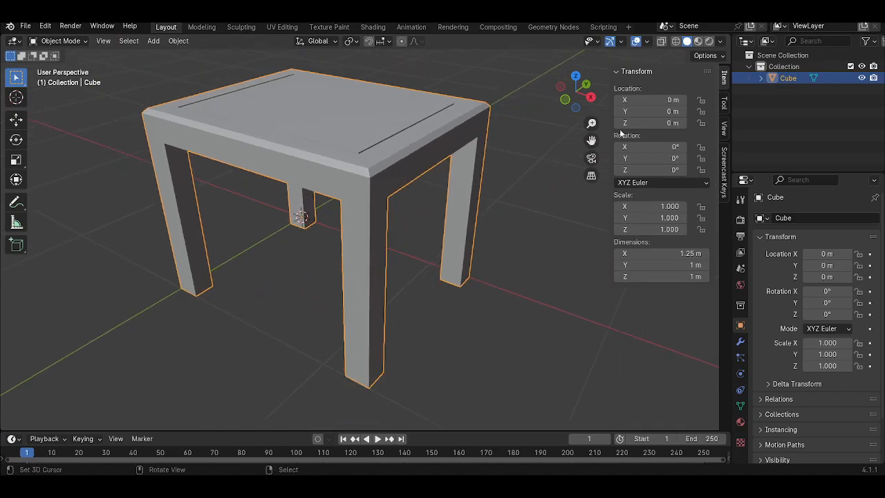
middle_drag(415, 228, 392, 240)
key(Tab)
key(Tab)
key(Tab)
key(Tab)
middle_drag(364, 195, 439, 265)
key(Tab)
key(Tab)
Add a horizontal loop cut around the upper part of the table's apron and bevel it into a thin band
key(Tab)
key(ctrl+r)
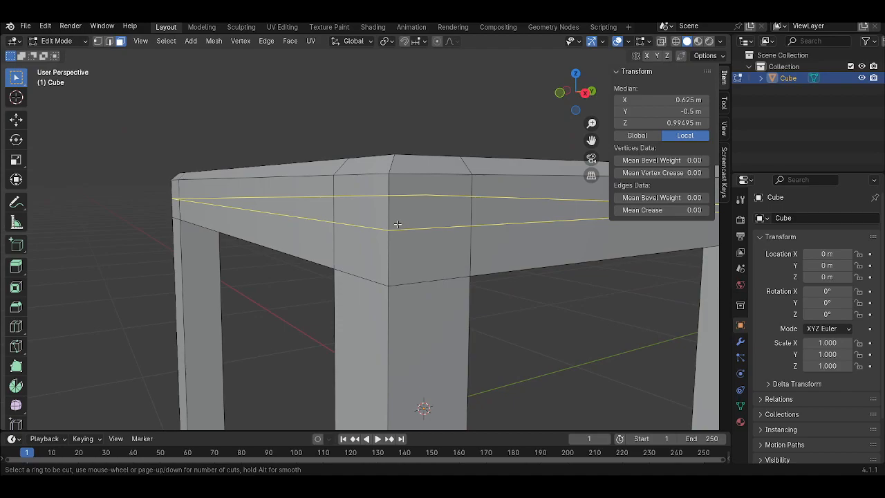
click(398, 224)
click(405, 202)
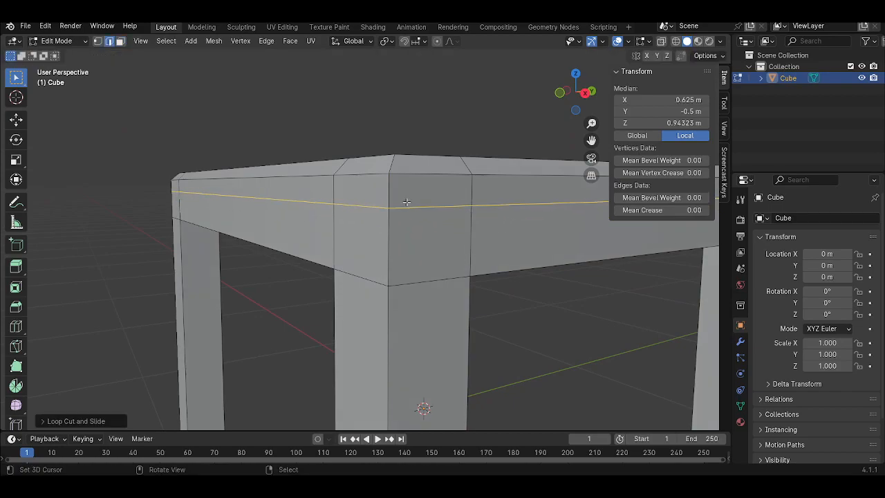
key(ctrl+b)
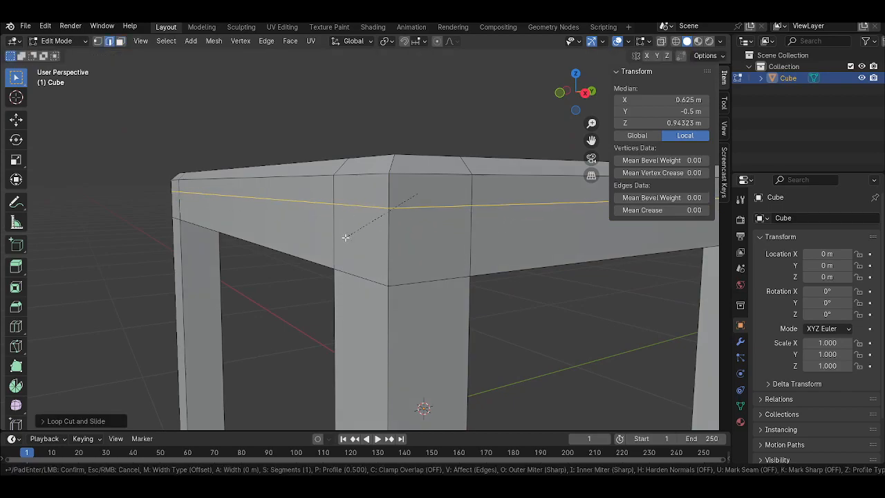
click(350, 248)
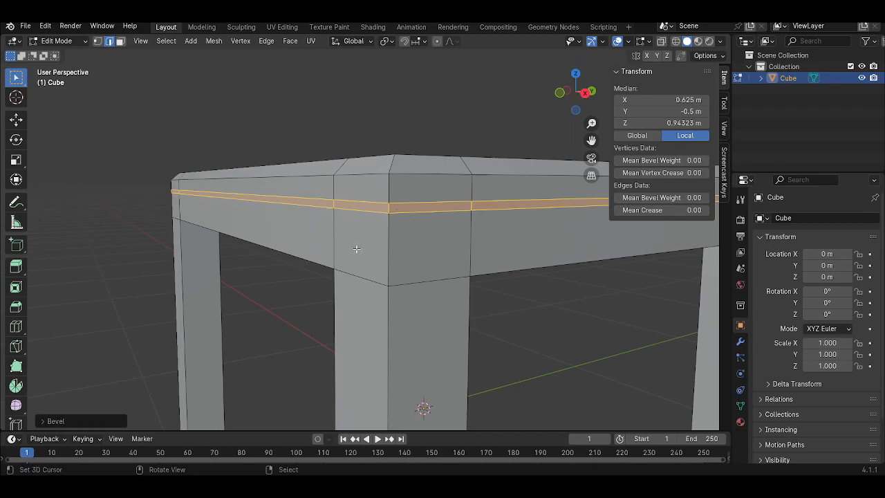
Extrude the thin apron band in place and scale it inward to about 0.987 in X and Y as a recessed groove
key(e)
right_click(421, 245)
middle_drag(421, 245, 407, 249)
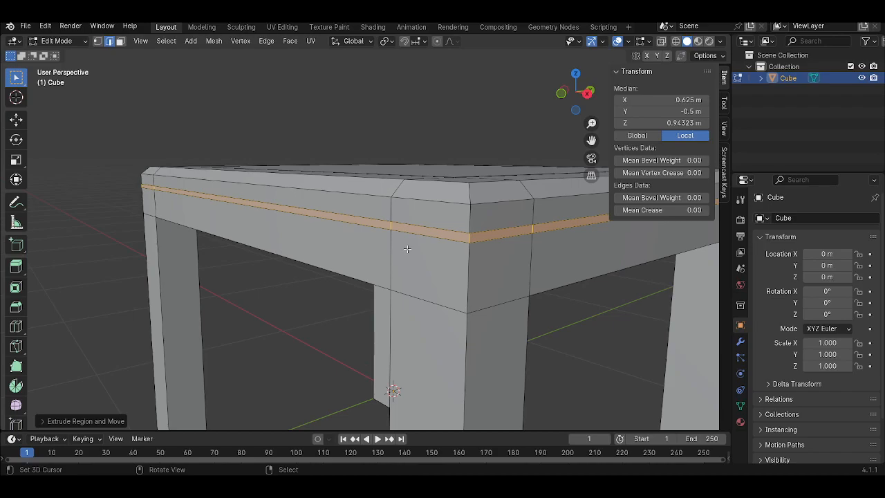
key(g)
right_click(407, 249)
key(s)
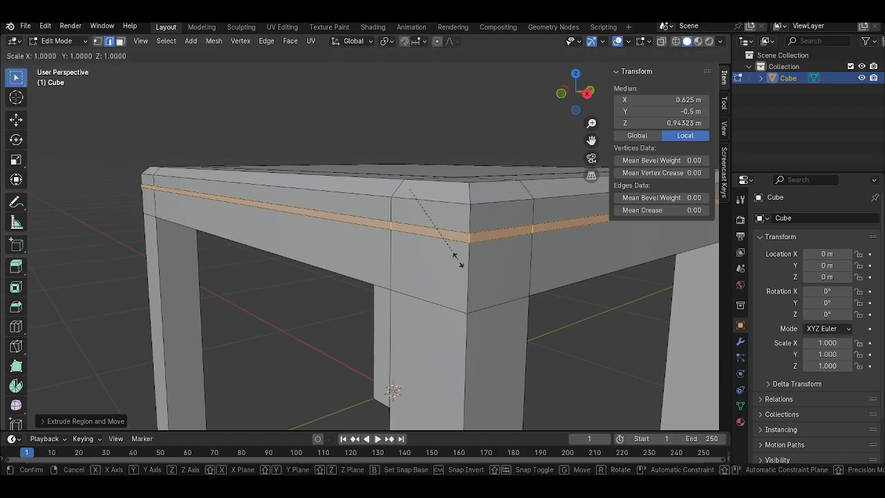
key(shift+z)
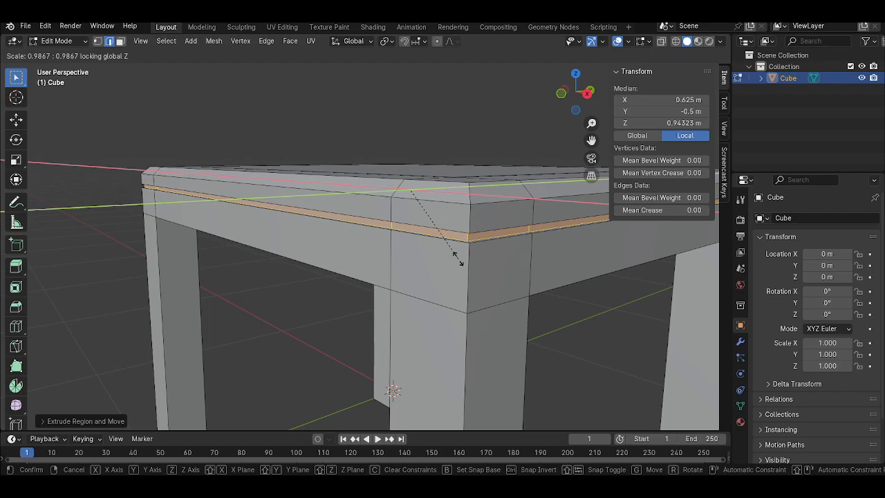
click(457, 259)
key(Tab)
mouse_move(458, 258)
middle_down()
mouse_move(399, 251)
mouse_move(464, 270)
middle_up()
scroll(459, 269, down, 3)
middle_drag(382, 270, 314, 268)
scroll(314, 269, up, 1)
Add a second horizontal loop cut around the apron below the groove and bevel it by about 0.007 m
key(Tab)
shift+middle_drag(428, 282, 404, 248)
scroll(403, 249, up, 4)
scroll(405, 247, down, 1)
key(g)
key(g)
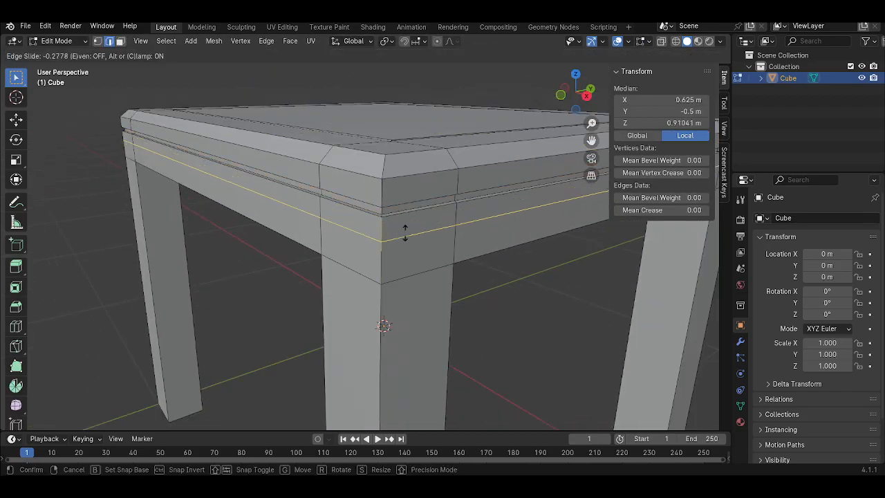
click(418, 248)
key(ctrl+b)
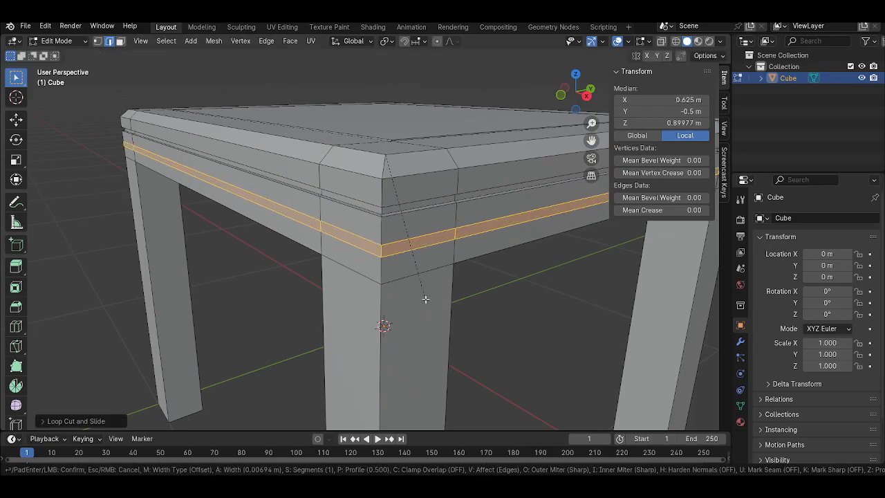
click(426, 299)
Extrude the lower apron band in place and scale it outward to about 1.01 in X and Y as a raised trim
scroll(383, 283, up, 1)
key(e)
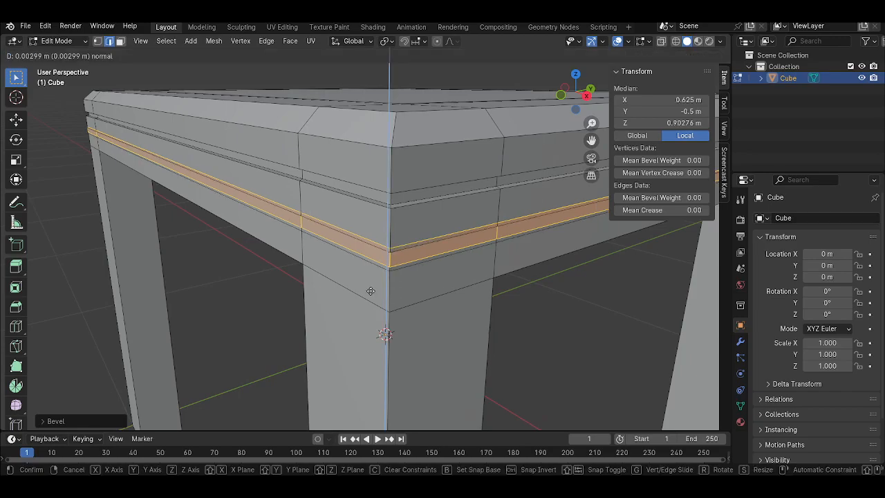
click(384, 285)
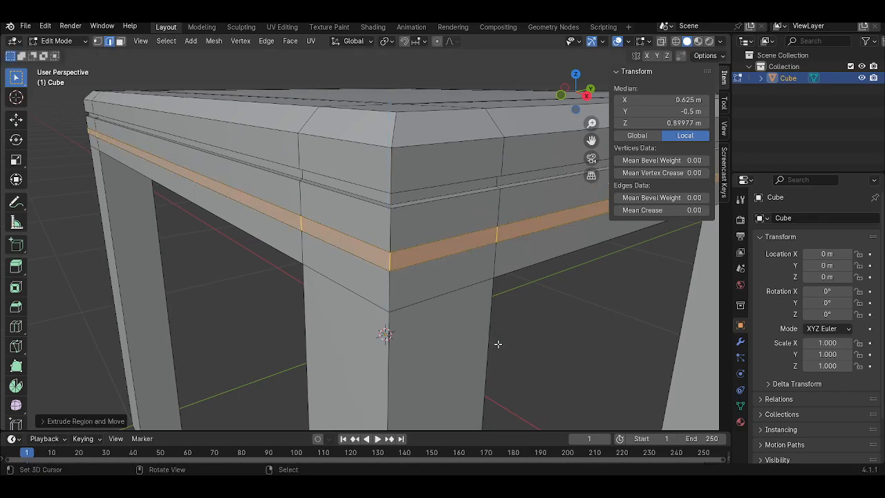
key(s)
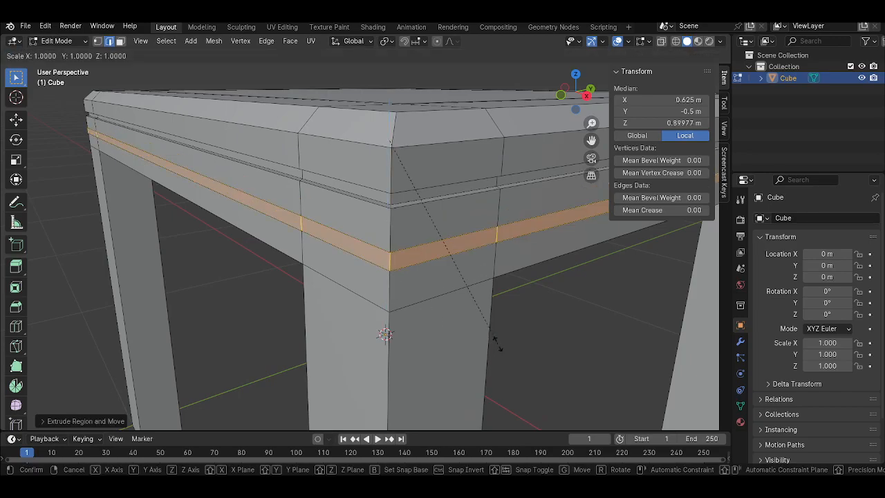
key(shift+z)
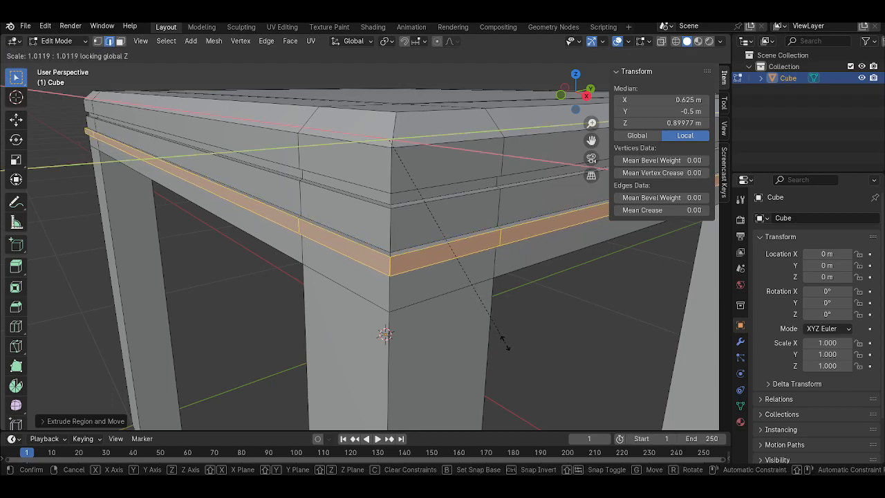
click(492, 344)
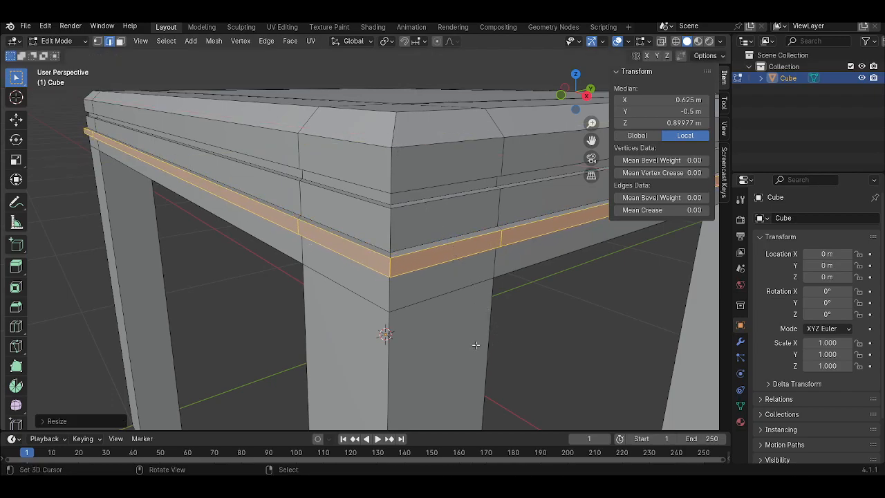
Bevel the upper and lower edge loops of the raised apron trim by about 0.0017 m
key(Tab)
scroll(397, 302, down, 3)
middle_drag(396, 302, 326, 286)
key(Tab)
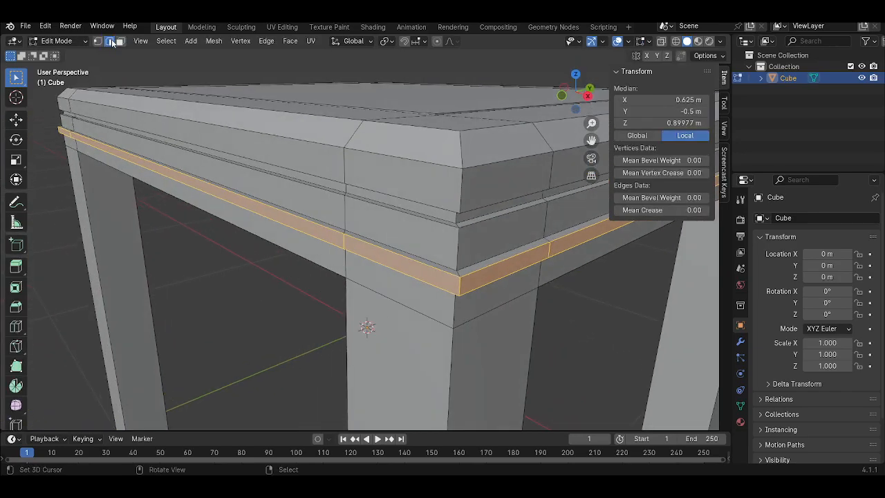
alt+click(260, 204)
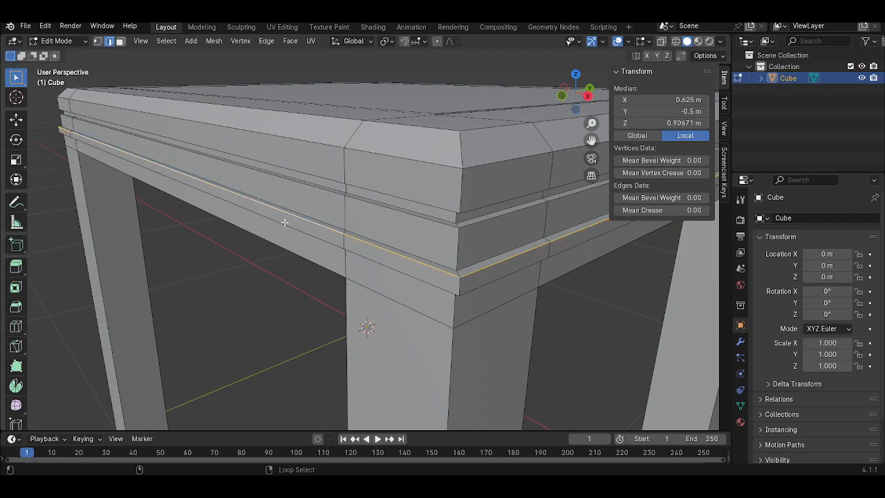
alt+shift+click(284, 223)
middle_drag(284, 223, 417, 264)
scroll(367, 266, up, 5)
scroll(294, 311, down, 3)
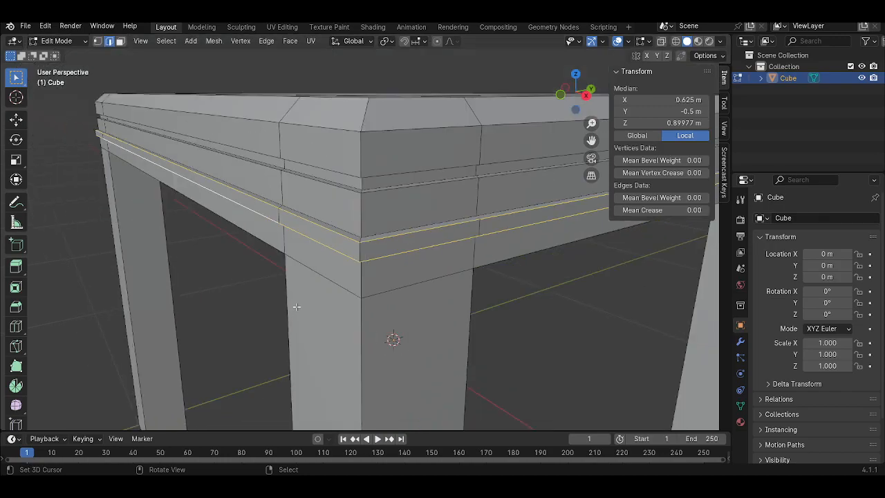
key(ctrl+b)
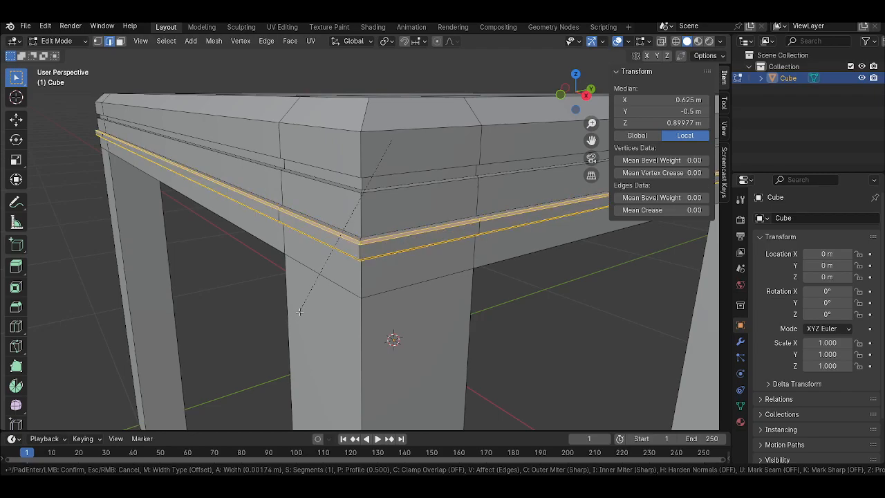
click(299, 312)
key(Tab)
middle_drag(299, 312, 378, 263)
key(Tab)
middle_drag(314, 283, 446, 246)
key(Tab)
key(Tab)
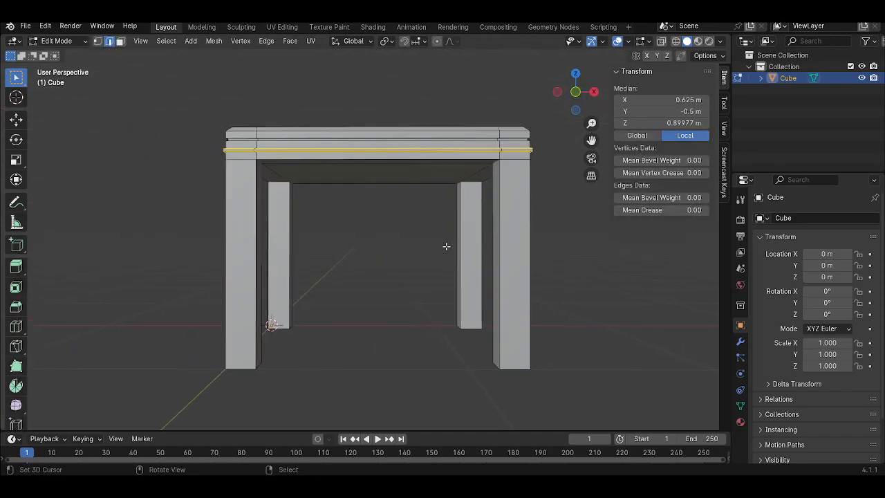
Add a horizontal loop cut at mid-height around each of the two back legs
key(KP_1)
key(KP_3)
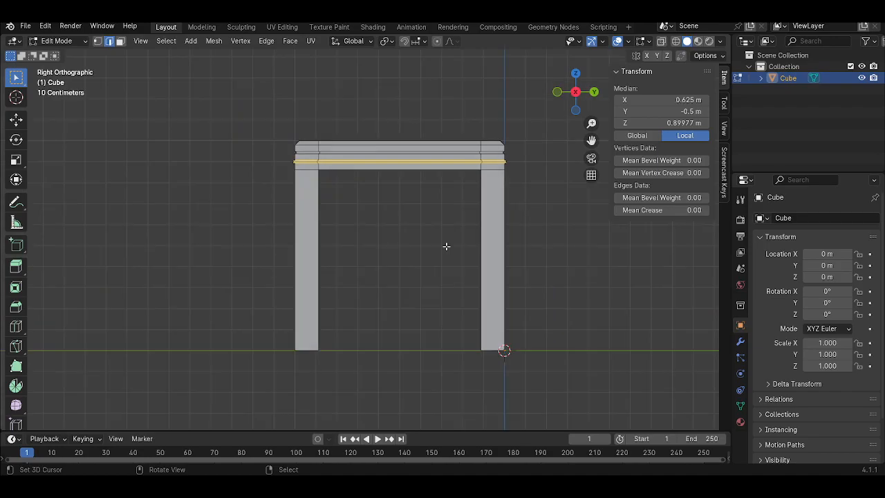
key(KP_1)
scroll(424, 231, up, 2)
middle_drag(425, 231, 441, 245)
scroll(441, 245, down, 3)
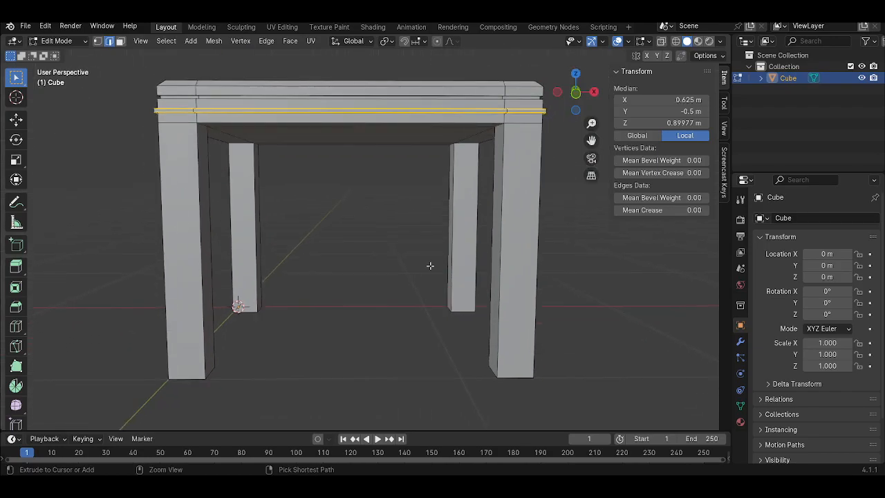
key(ctrl+r)
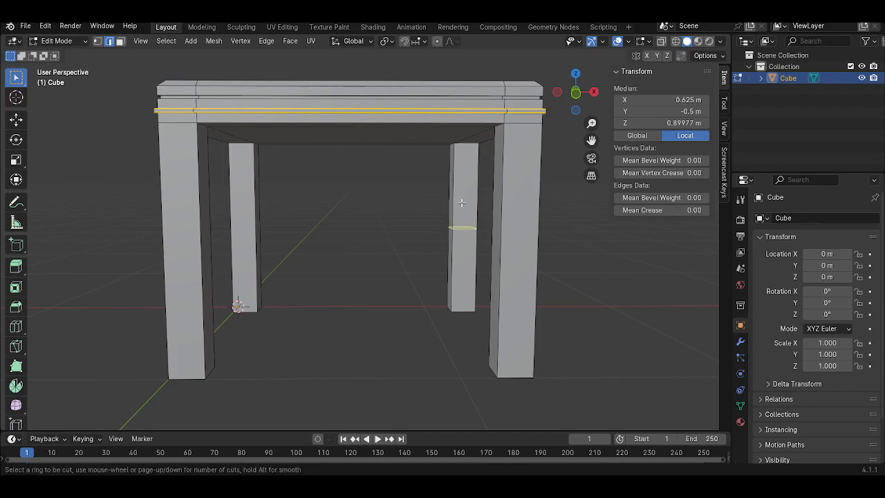
click(462, 202)
click(460, 220)
key(ctrl+r)
click(246, 216)
click(253, 192)
Add a centered horizontal loop cut around each of the two front legs
key(ctrl+r)
key(Escape)
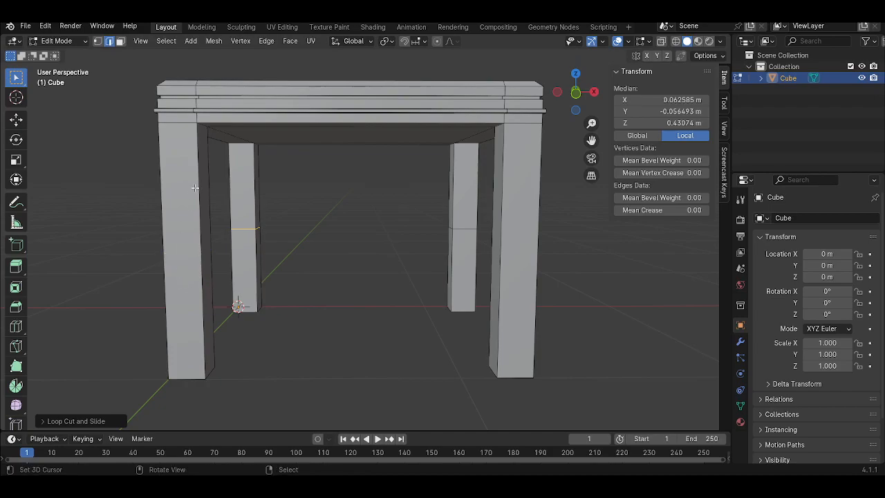
key(ctrl+r)
click(189, 209)
right_click(192, 165)
key(ctrl+r)
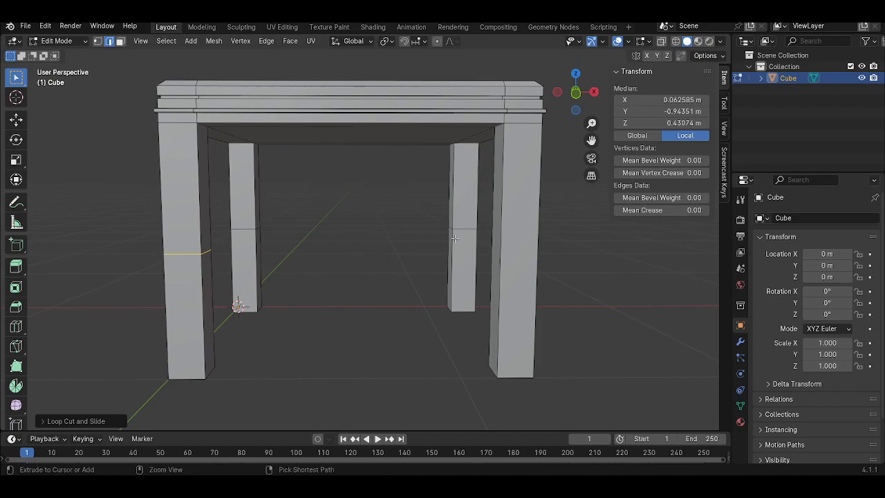
click(523, 250)
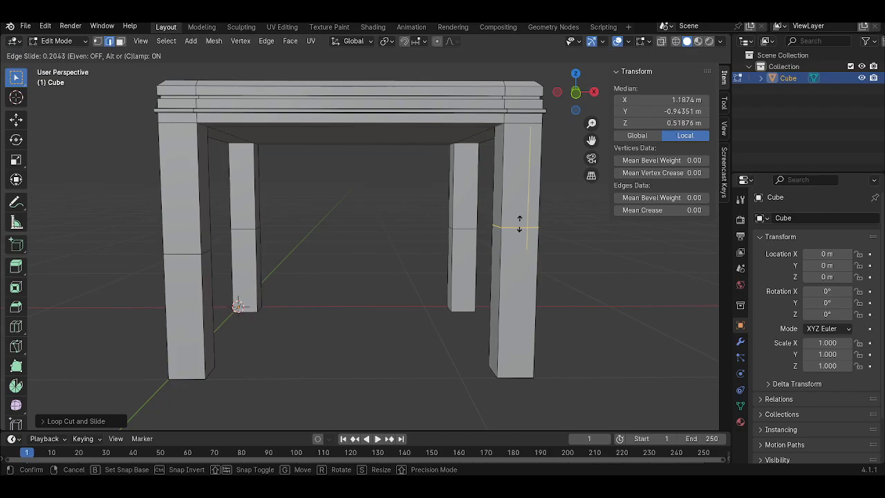
right_click(519, 223)
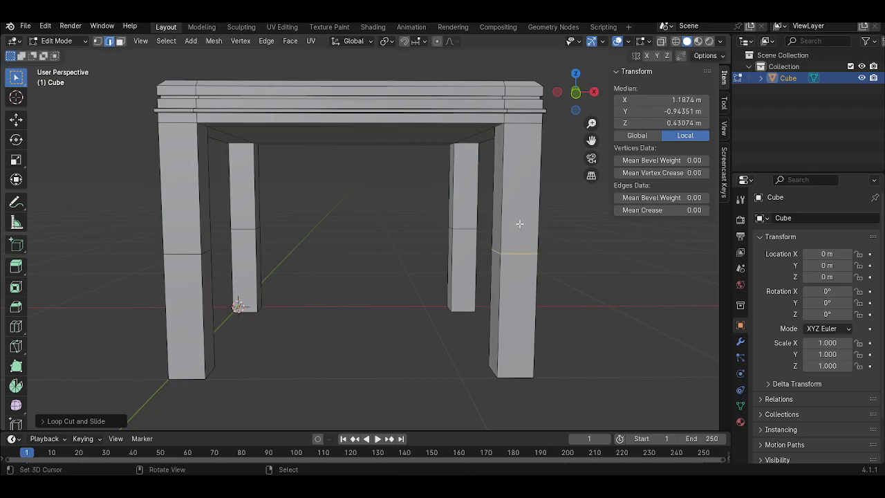
Select the new loops on all four legs and lower them along Z to a height of about 0.11 m
alt+shift+click(466, 229)
alt+shift+click(248, 229)
alt+shift+click(194, 250)
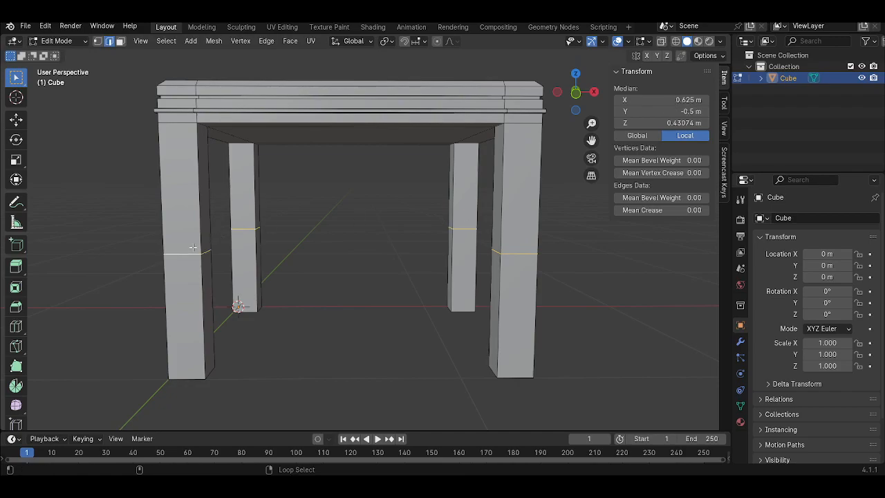
key(g)
key(z)
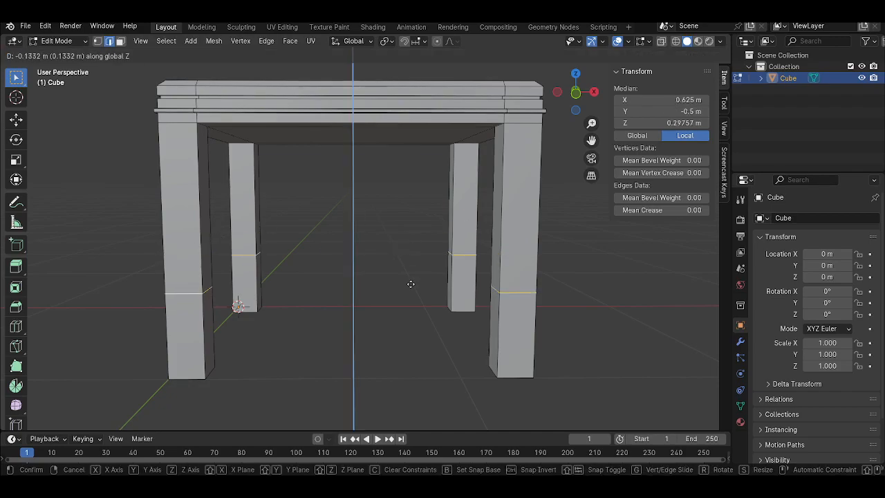
click(413, 317)
Bevel the four lower leg loops by about 0.015 m into narrow bands
scroll(413, 317, up, 5)
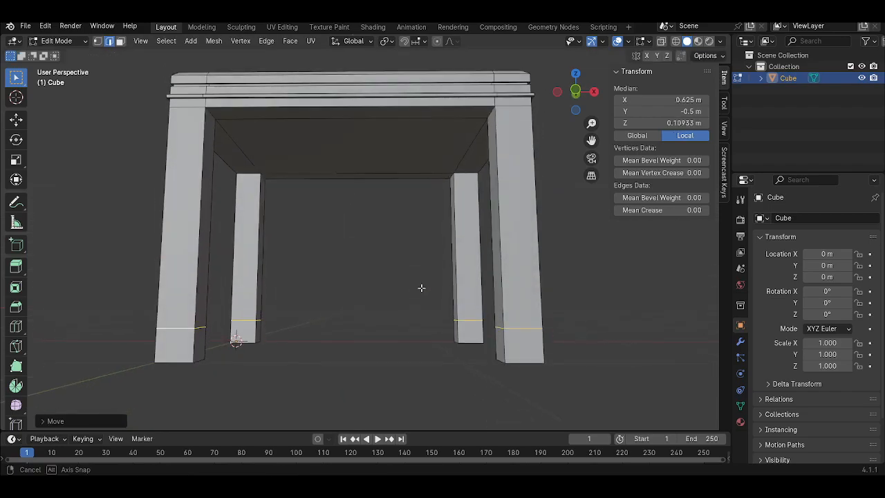
key(ctrl+b)
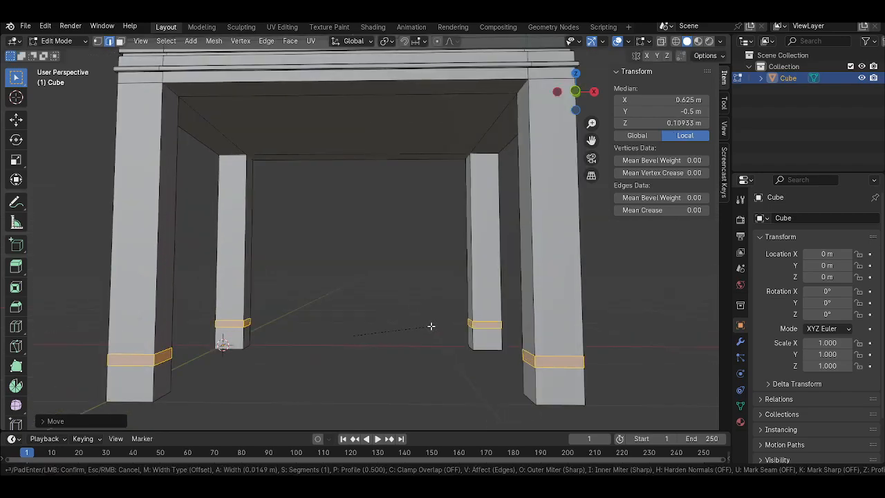
click(433, 326)
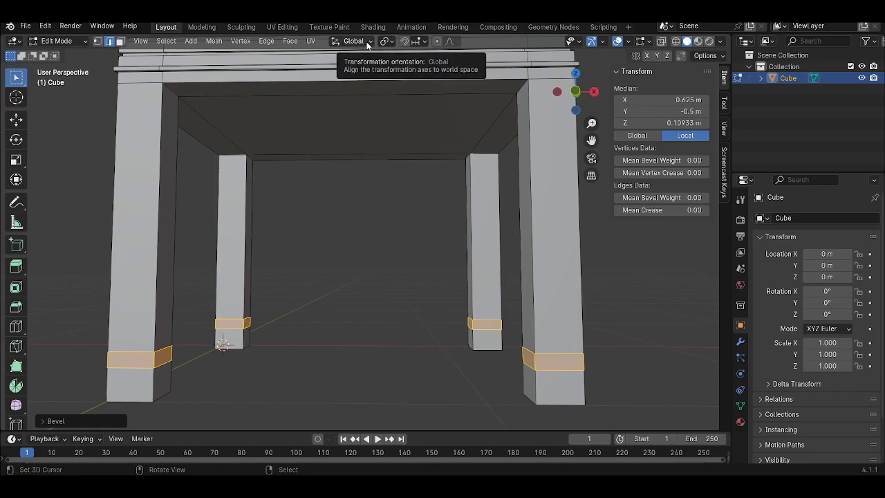
Set the transform pivot to Individual Origins and scale the four leg bands inward to about 0.57 in X and Y
click(391, 43)
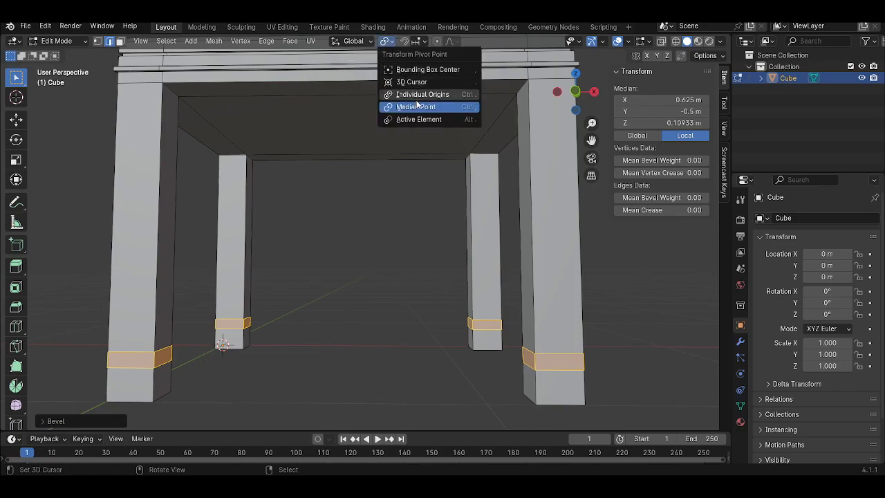
click(422, 94)
click(386, 43)
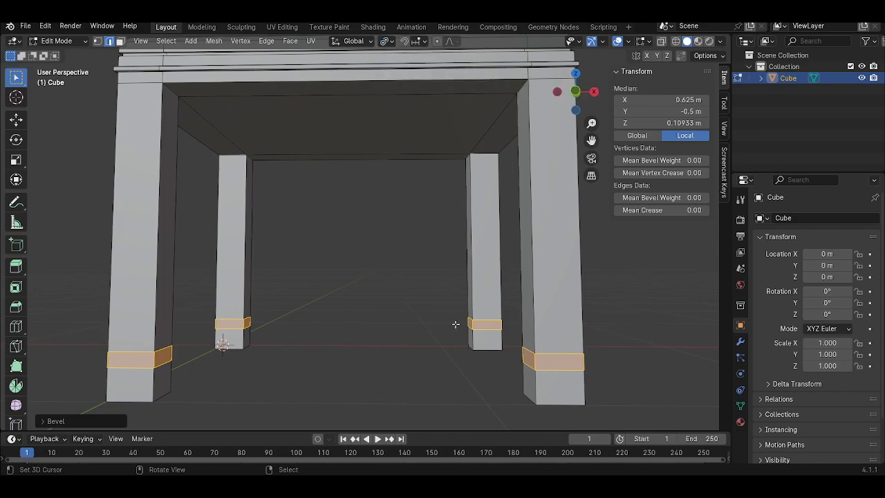
middle_drag(457, 322, 442, 310)
key(s)
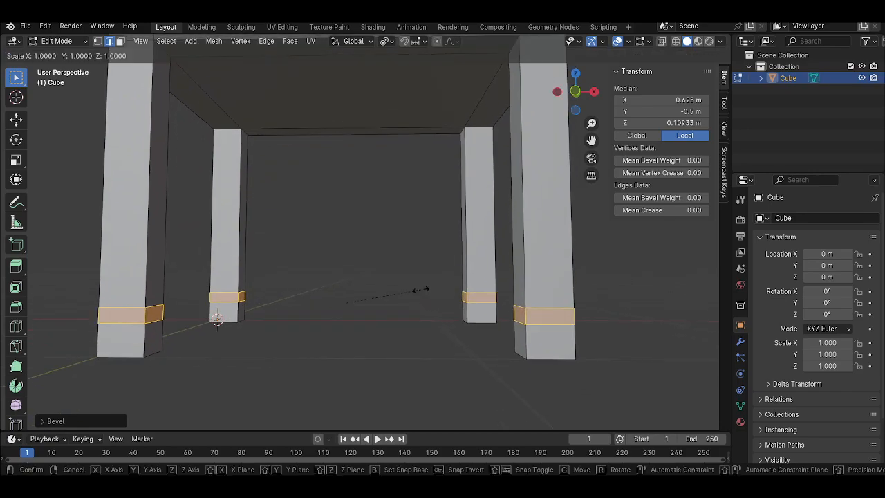
key(shift+z)
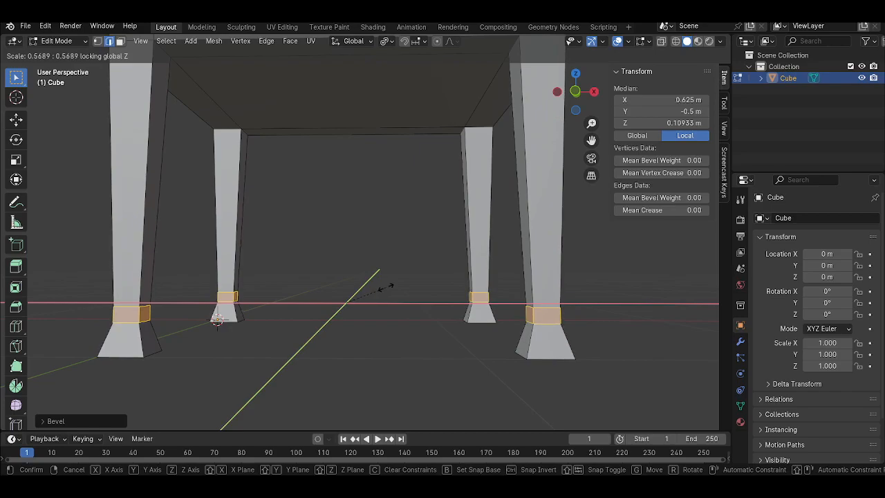
click(380, 287)
key(Tab)
scroll(380, 286, down, 4)
mouse_move(380, 287)
middle_down()
mouse_move(325, 282)
mouse_move(339, 305)
mouse_move(379, 300)
middle_up()
key(Tab)
scroll(358, 300, up, 3)
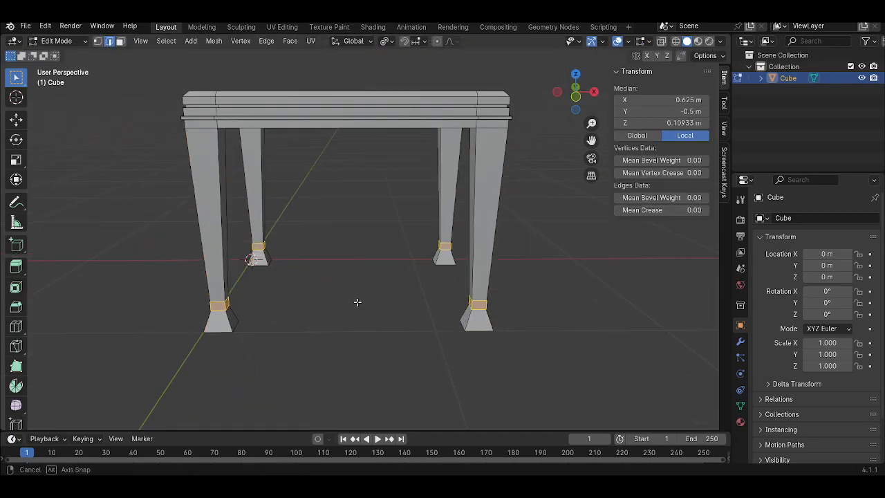
Raise the narrowed ankle bands slightly along Z
key(g)
key(z)
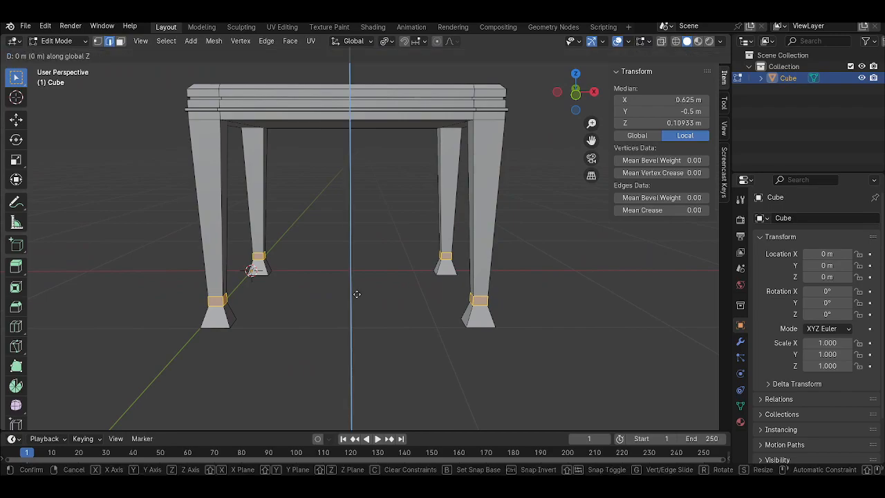
click(357, 282)
key(Tab)
scroll(357, 281, down, 3)
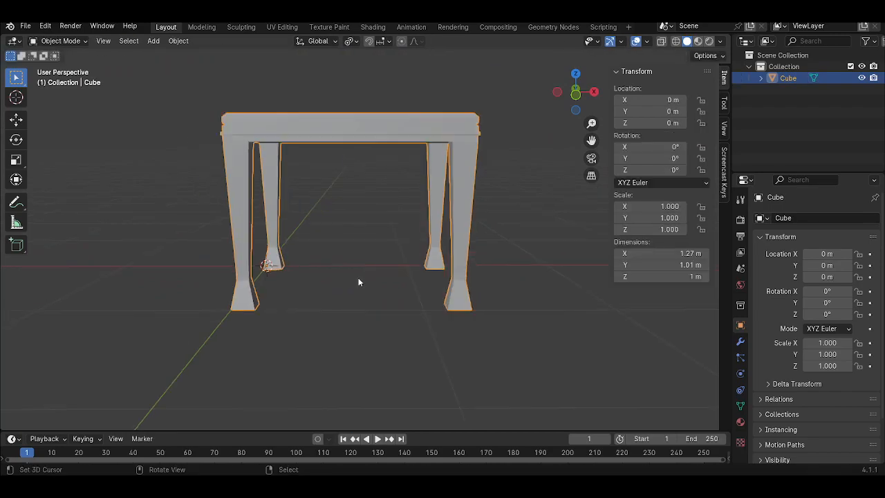
Add a centered horizontal loop cut around the long tapered section of each of the four legs
middle_drag(358, 281, 331, 258)
scroll(404, 258, up, 2)
shift+middle_drag(404, 258, 374, 239)
key(Tab)
key(ctrl+r)
click(408, 217)
click(408, 218)
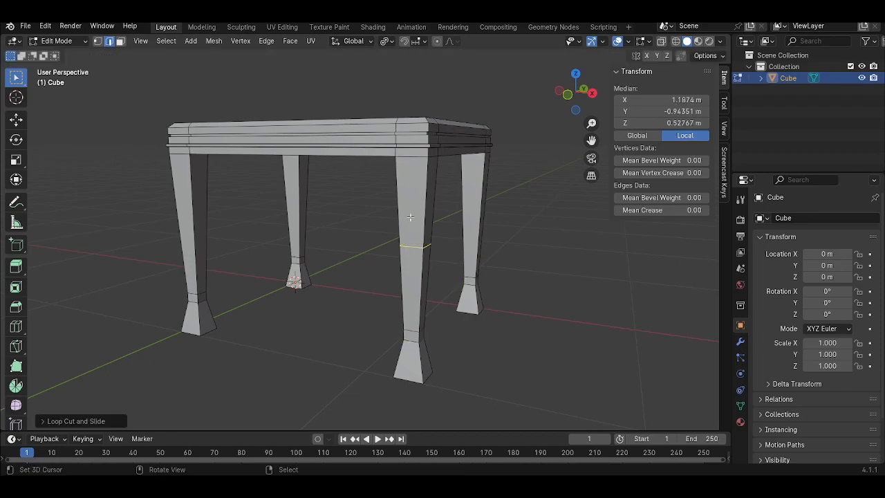
key(ctrl+r)
click(469, 220)
click(468, 220)
key(ctrl+r)
click(302, 208)
click(302, 208)
key(ctrl+z)
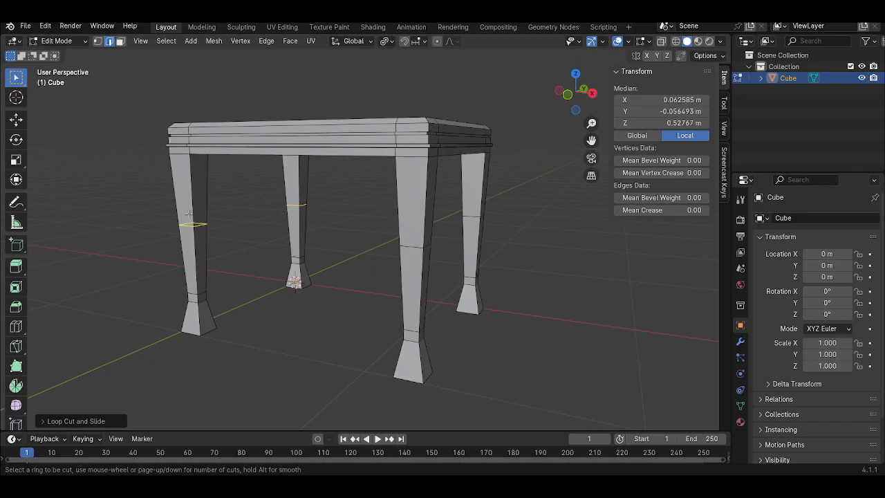
Select the middle loops on all four legs and scale them outward to about 1.28 in X and Y
alt+shift+click(302, 204)
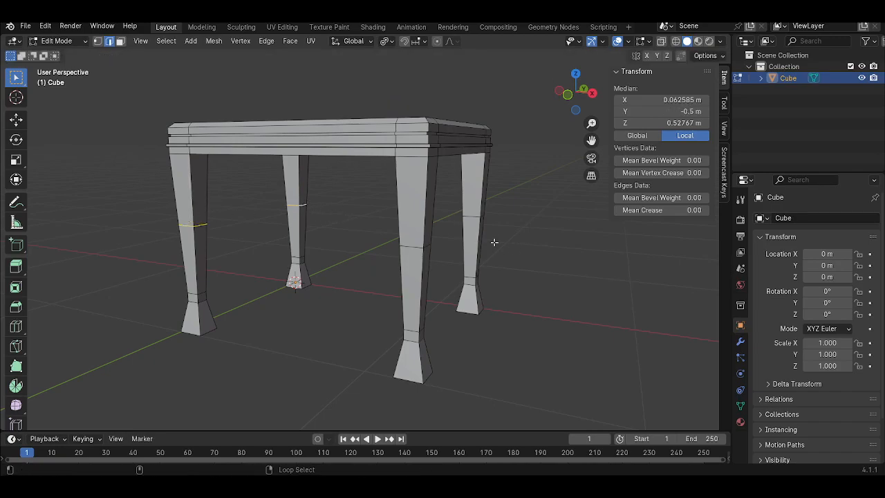
middle_drag(415, 252, 458, 284)
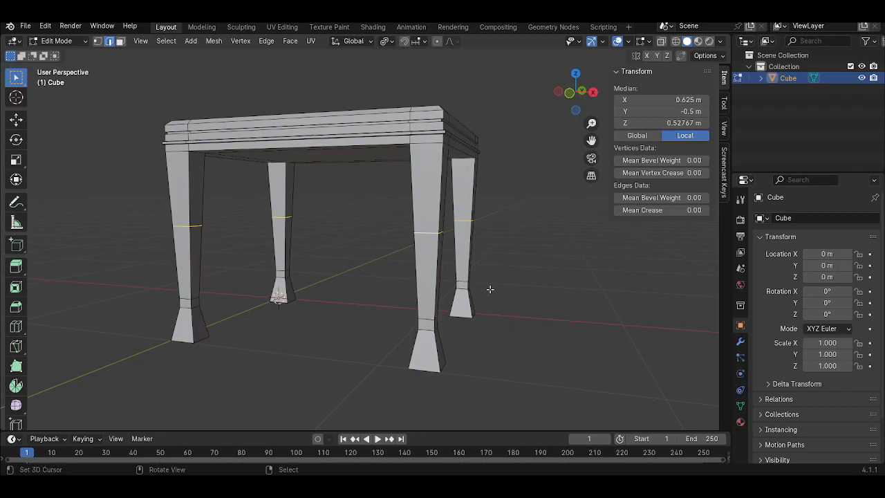
key(s)
key(shift+z)
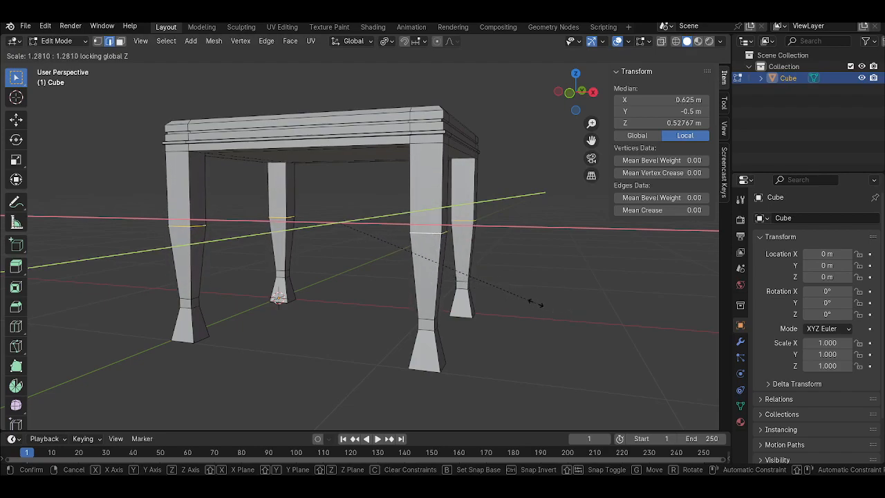
click(547, 303)
Raise the four widened leg loops along Z to about 0.72 m and scale them slightly outward in X and Y
key(g)
key(z)
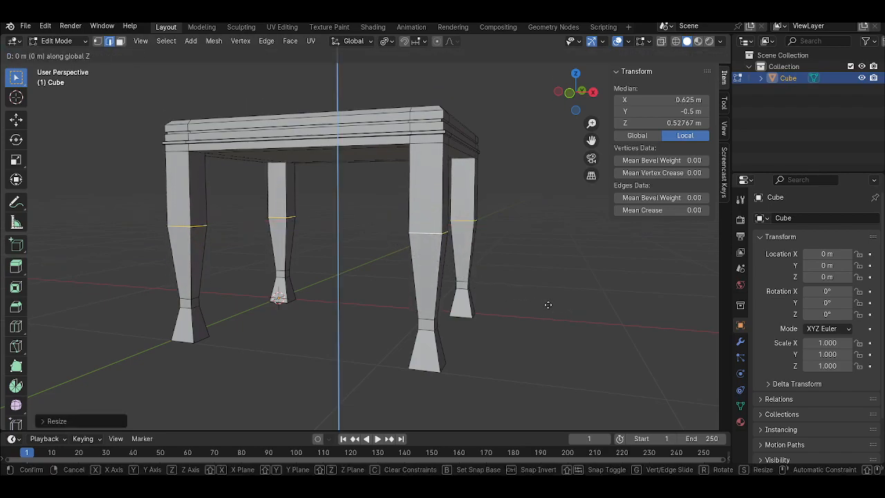
click(550, 265)
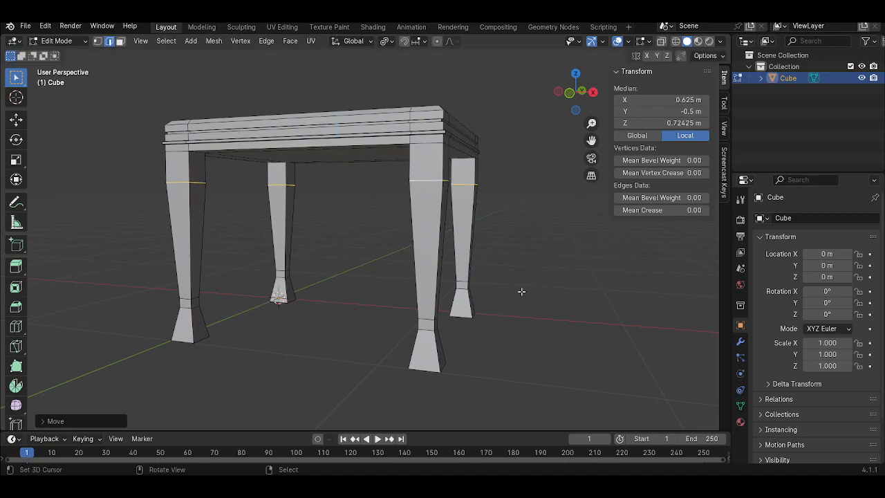
key(s)
key(shift+z)
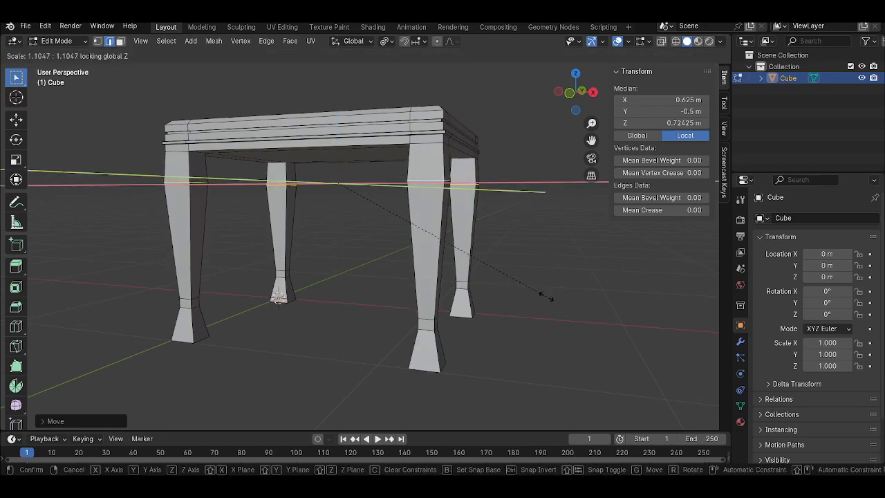
click(532, 294)
Inspect the table's shaped legs, apron trim and top from several angles
key(Tab)
scroll(487, 295, down, 4)
middle_drag(472, 296, 419, 278)
scroll(343, 266, up, 3)
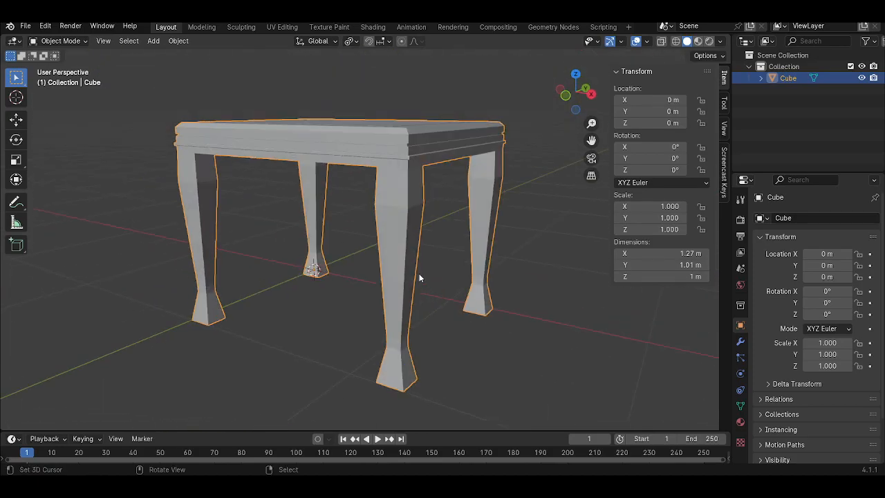
key(Tab)
scroll(415, 279, up, 1)
mouse_move(369, 295)
middle_down()
mouse_move(415, 270)
mouse_move(393, 209)
mouse_move(377, 288)
middle_up()
key(Tab)
key(Tab)
key(Tab)
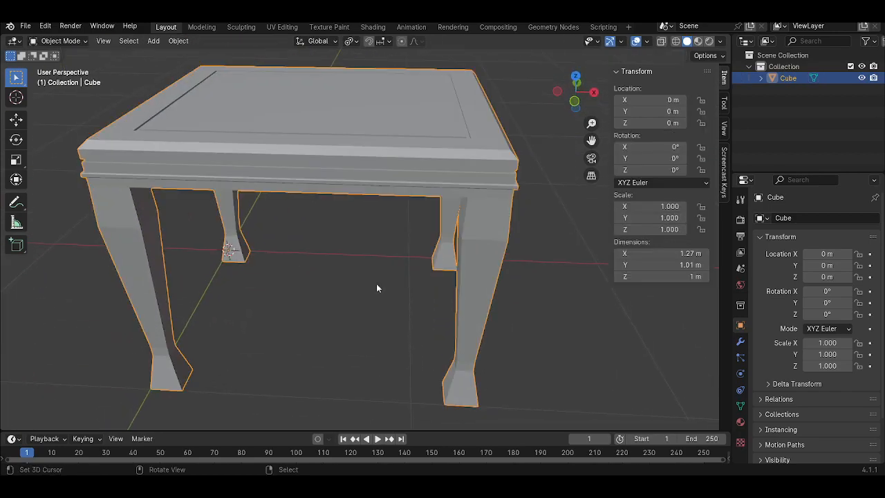
scroll(410, 335, down, 2)
scroll(425, 346, up, 3)
middle_drag(426, 348, 330, 276)
scroll(415, 290, down, 2)
key(Tab)
key(Tab)
middle_drag(362, 215, 406, 256)
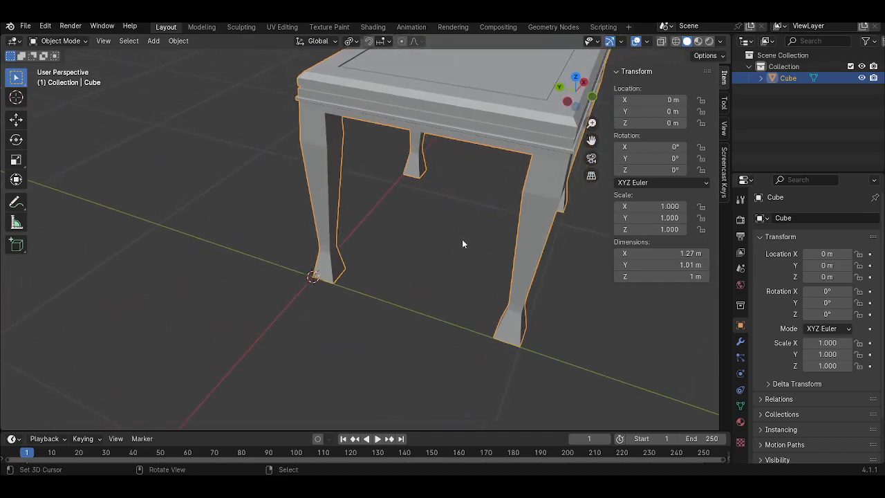
Inspect the finished table's top, trim and tapered legs from several angles and distances
scroll(364, 266, down, 5)
middle_drag(466, 273, 392, 249)
scroll(358, 258, up, 5)
scroll(393, 251, up, 2)
key(Tab)
key(Tab)
scroll(347, 198, down, 5)
scroll(387, 206, down, 4)
middle_drag(417, 208, 364, 266)
scroll(360, 206, up, 6)
middle_drag(345, 209, 346, 262)
scroll(327, 263, up, 2)
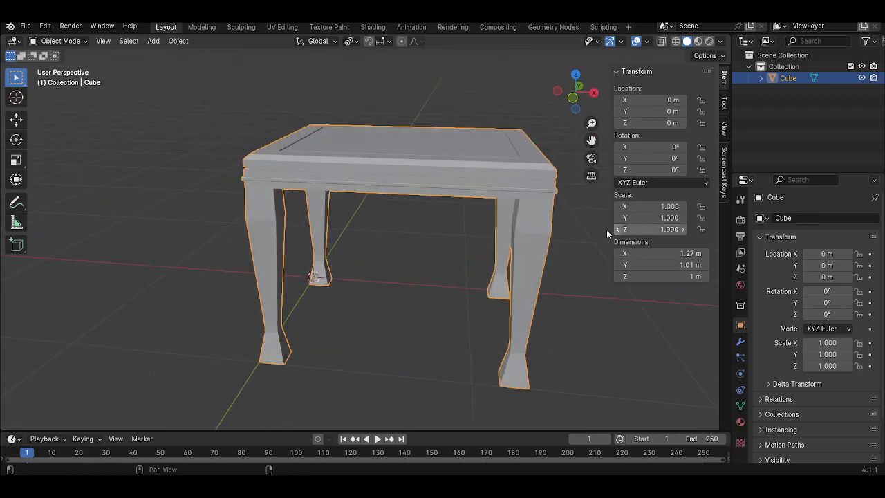
Hide the finished table and add a new cube mesh at the world origin
key(h)
middle_drag(355, 190, 361, 243)
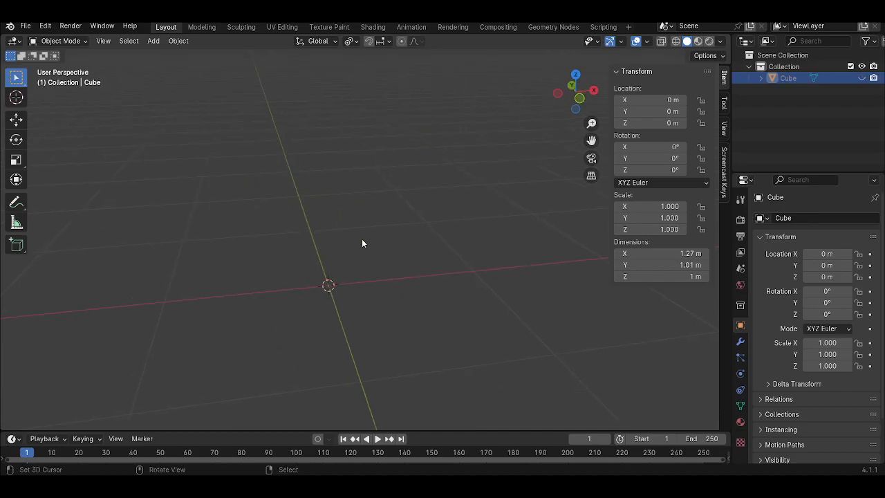
click(152, 41)
mouse_move(157, 54)
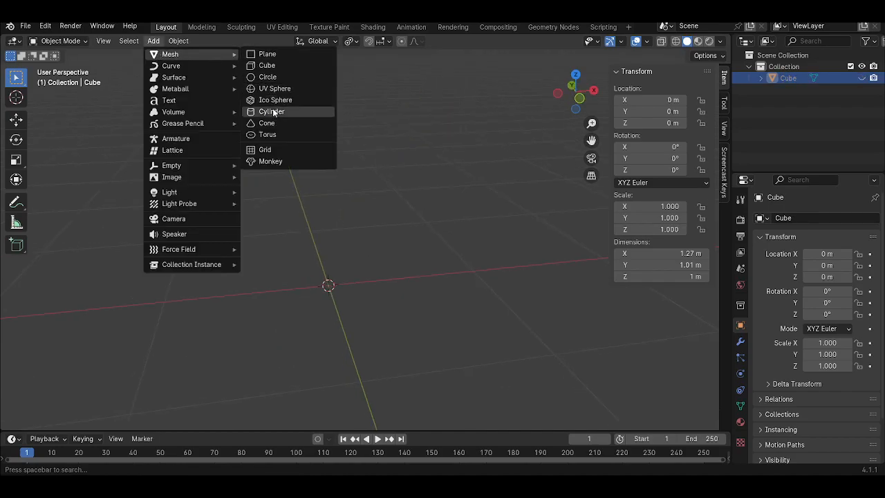
click(280, 65)
scroll(432, 232, down, 5)
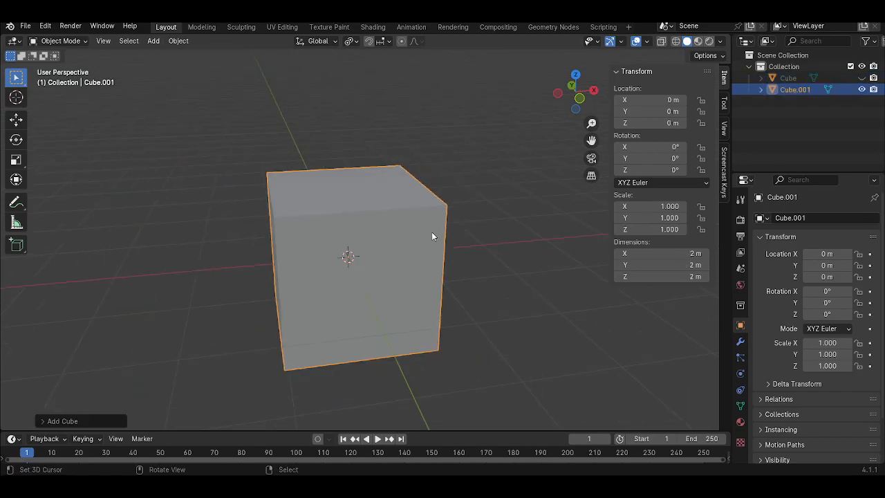
middle_drag(432, 232, 365, 232)
middle_drag(318, 247, 360, 256)
scroll(381, 228, up, 2)
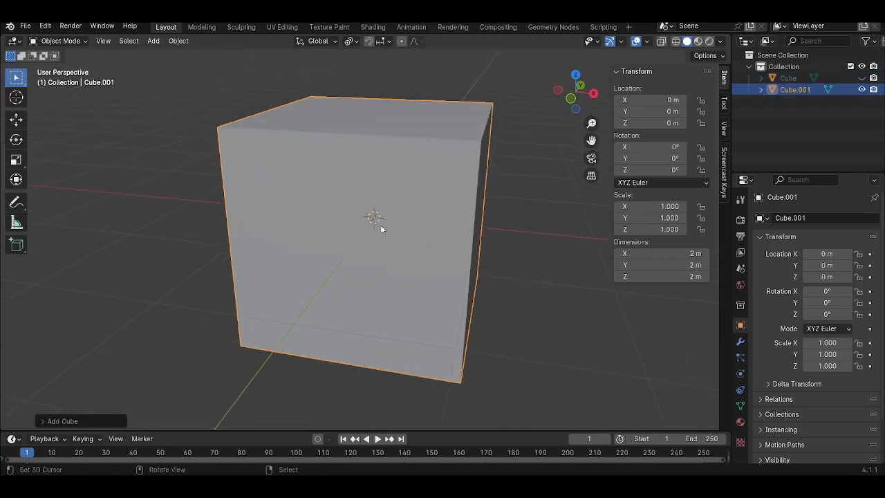
middle_drag(381, 228, 395, 235)
Add two centered vertical loop cuts to the new cube, one across X and one across Y, dividing it into quarters
key(Tab)
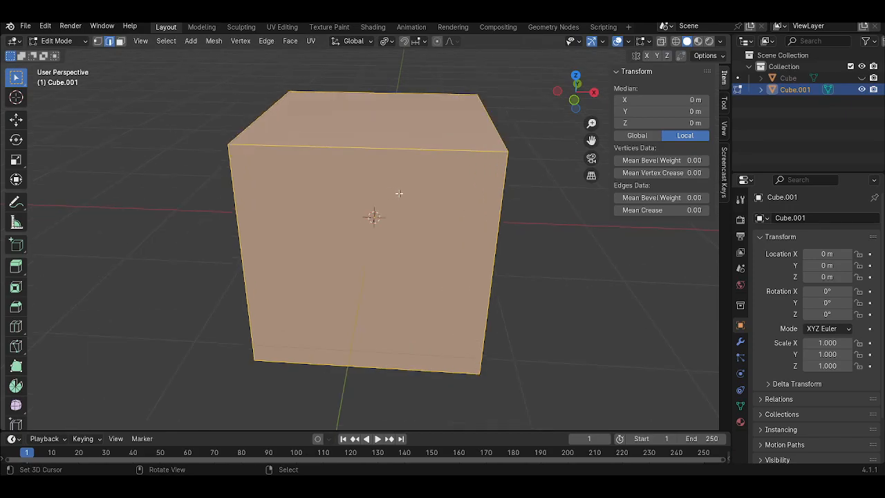
key(ctrl+r)
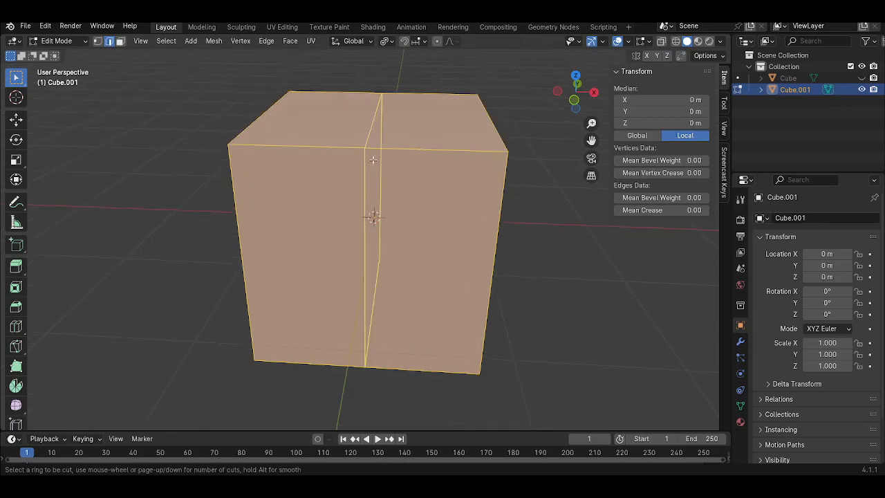
click(366, 151)
right_click(365, 152)
middle_drag(366, 152, 365, 143)
key(ctrl+r)
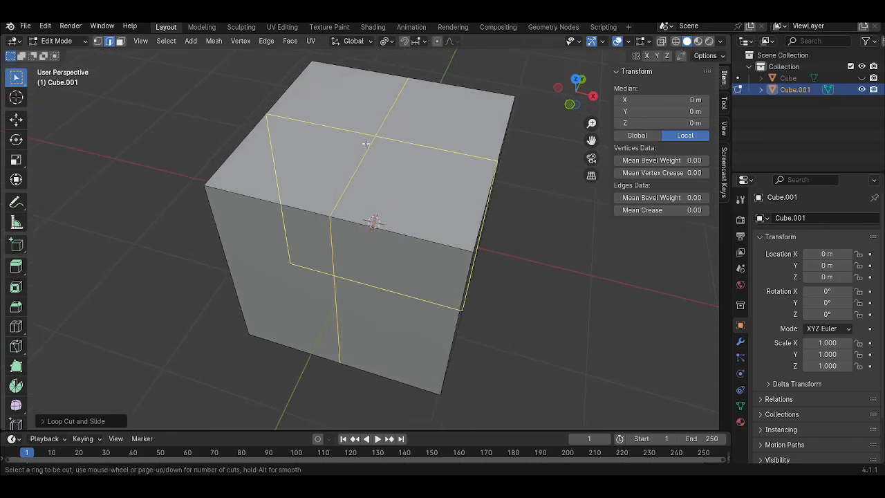
Select all faces on the cube's negative X half through the mesh from the front view and delete them
key(KP_1)
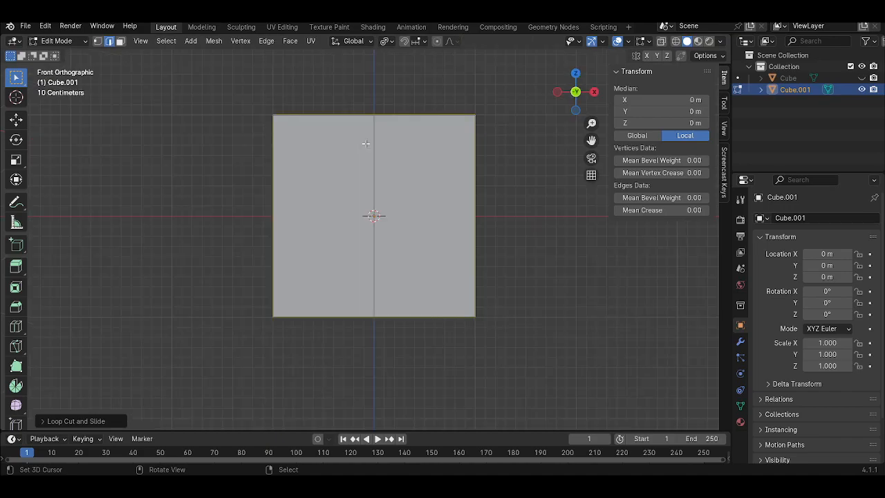
key(alt+z)
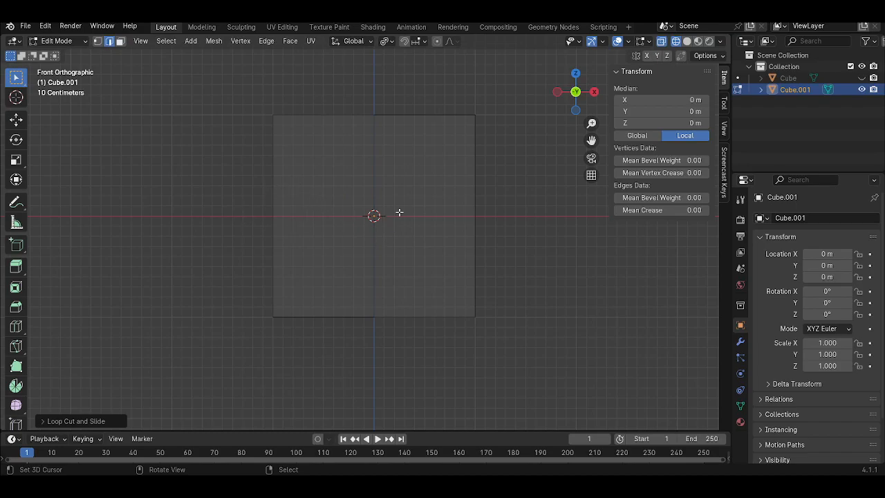
click(121, 42)
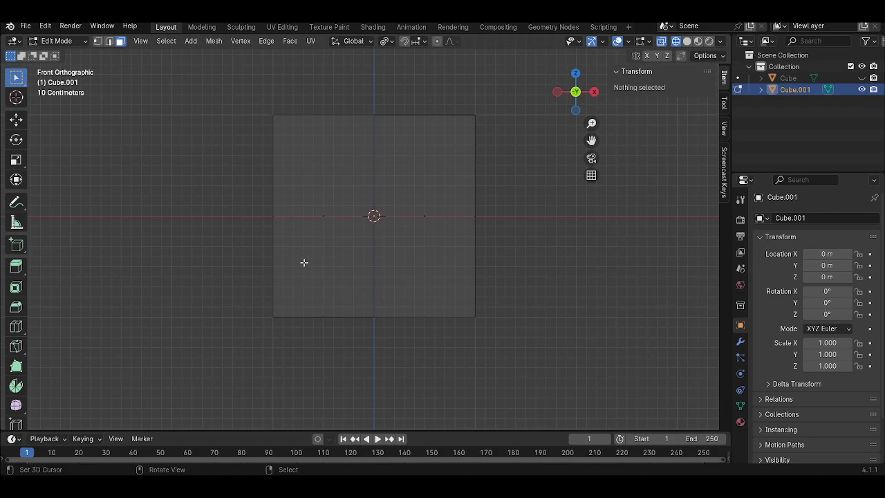
drag(168, 67, 361, 374)
middle_drag(391, 178, 353, 229)
key(x)
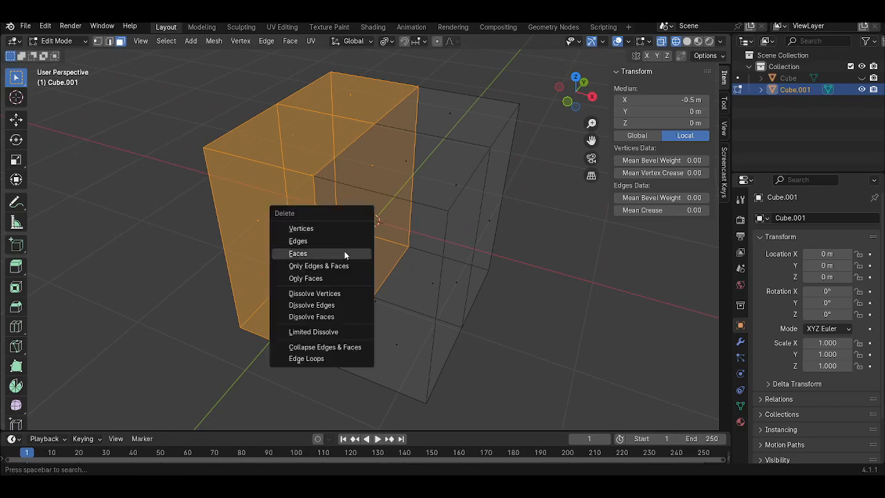
click(343, 255)
Delete the faces of the remaining mesh's positive Y half, leaving one quarter, and return to solid shading
middle_drag(371, 249, 499, 130)
drag(500, 129, 376, 344)
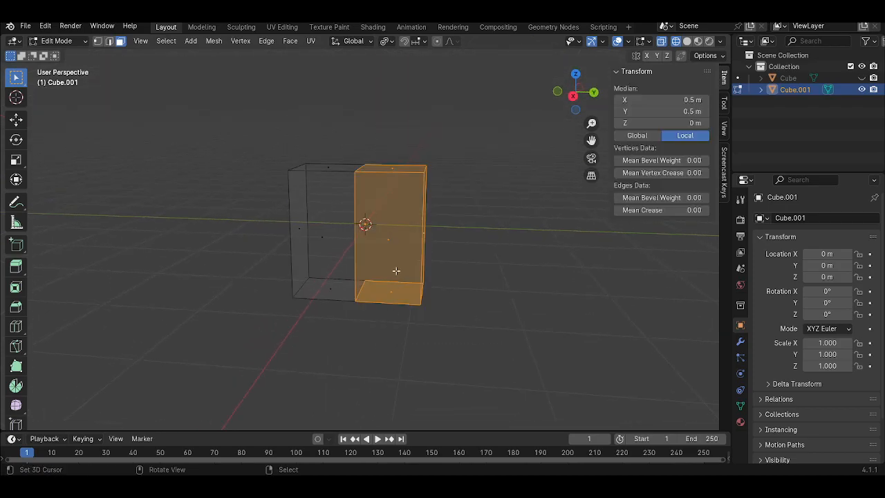
middle_drag(376, 344, 433, 284)
key(x)
click(433, 285)
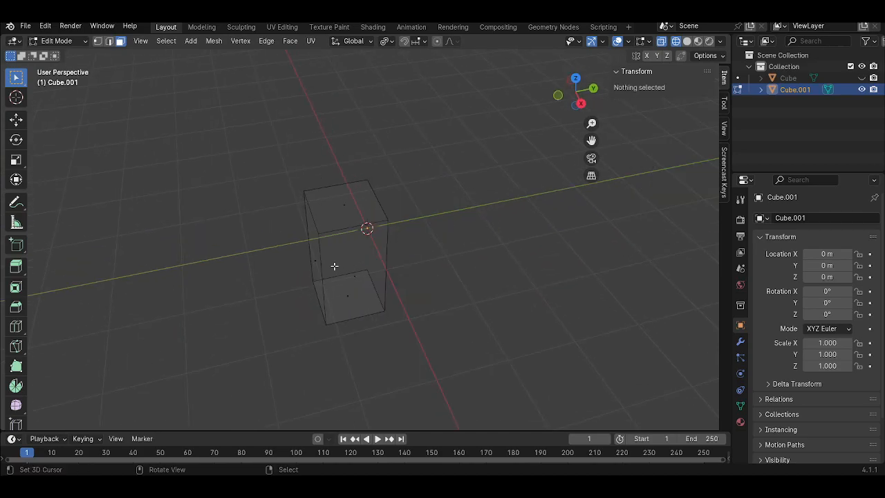
middle_drag(336, 265, 414, 257)
key(shift+z)
mouse_move(461, 278)
middle_down()
mouse_move(409, 247)
mouse_move(350, 250)
middle_up()
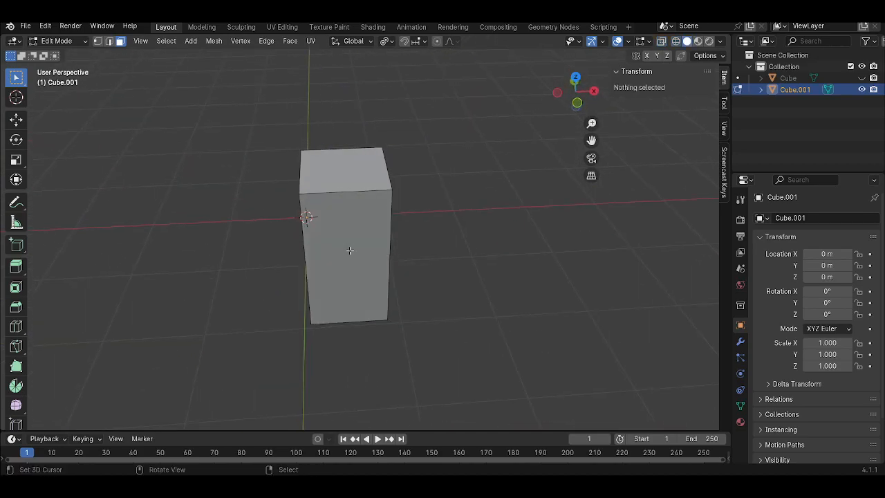
Add a Mirror modifier to the quarter cube with X and Y axes and Clipping enabled
click(741, 348)
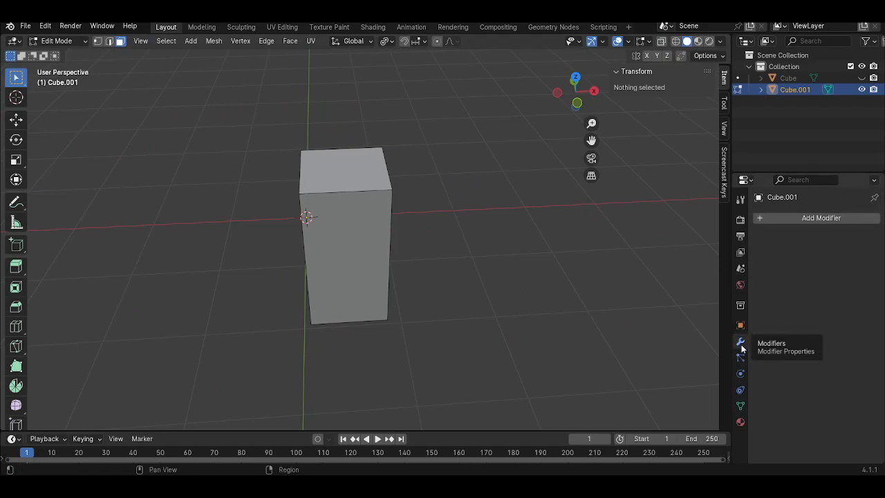
click(829, 219)
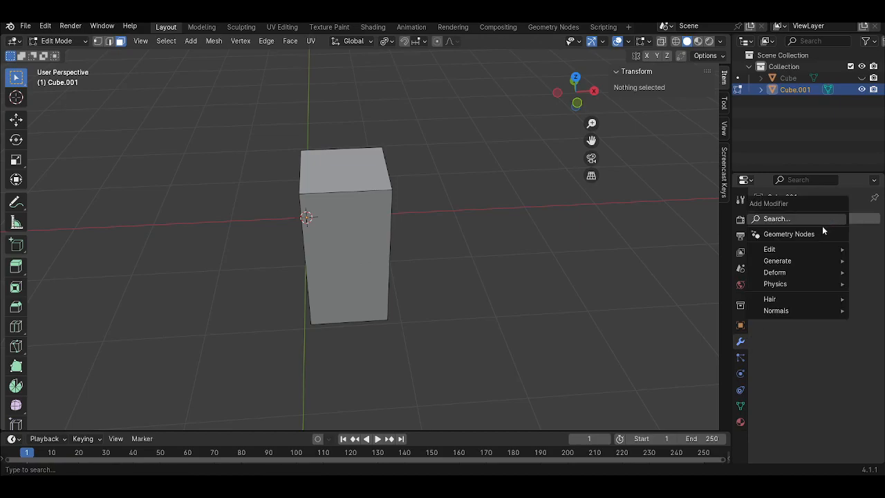
mouse_move(793, 261)
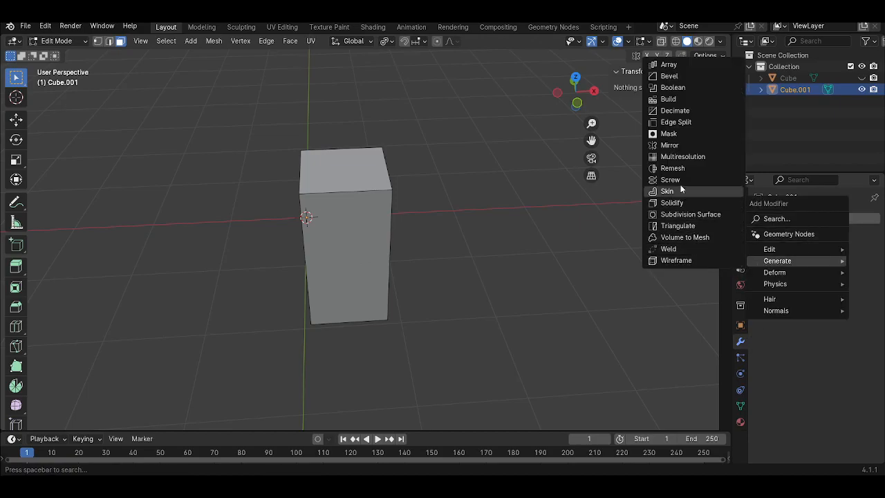
click(674, 145)
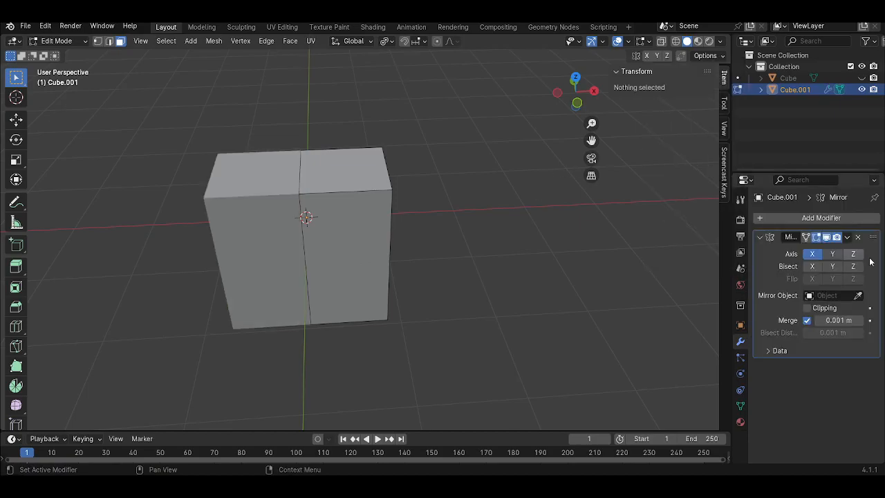
click(833, 254)
click(838, 308)
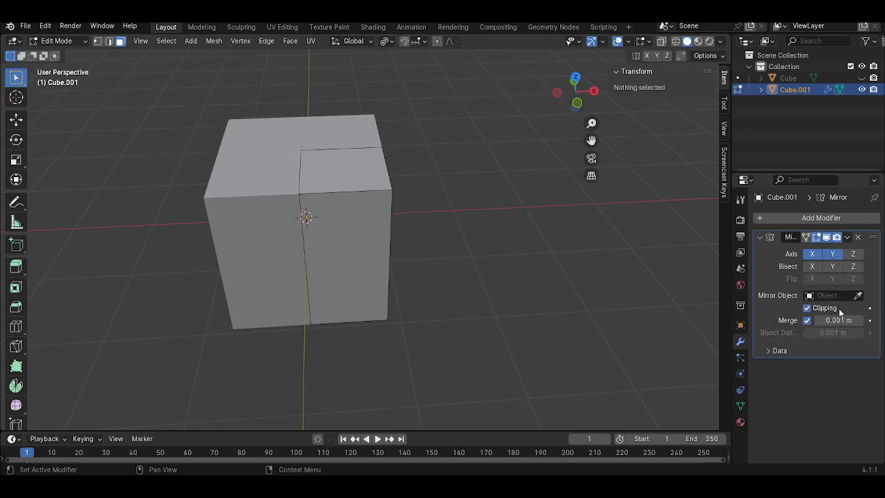
middle_drag(313, 128, 425, 225)
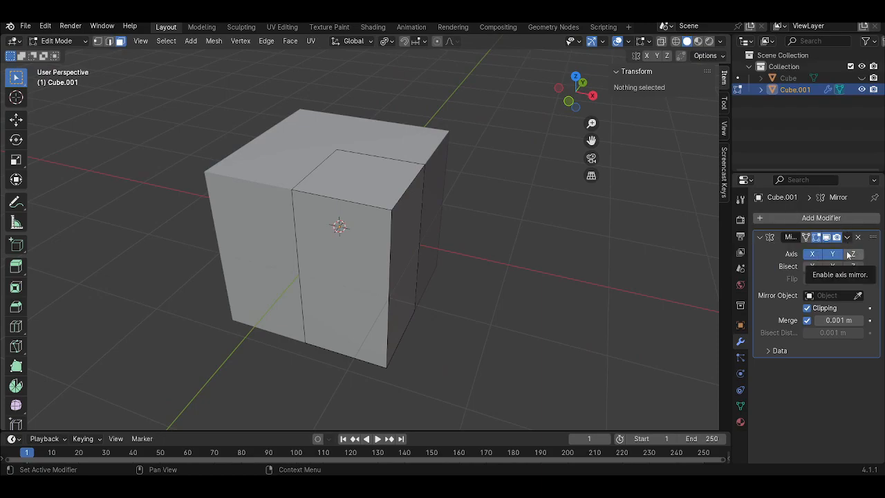
Raise the quarter's bottom face along Z to about 0.85 m, leaving a thin tabletop slab
middle_drag(413, 229, 458, 187)
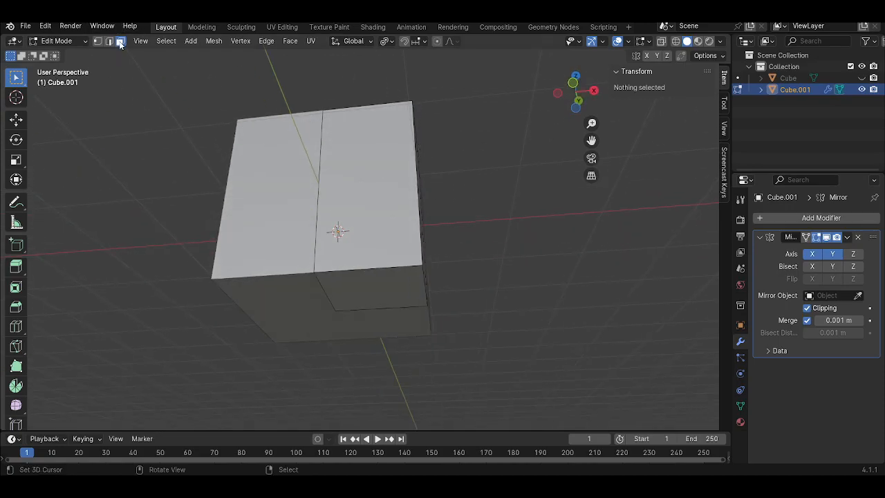
click(389, 273)
middle_drag(452, 191, 438, 221)
key(g)
key(z)
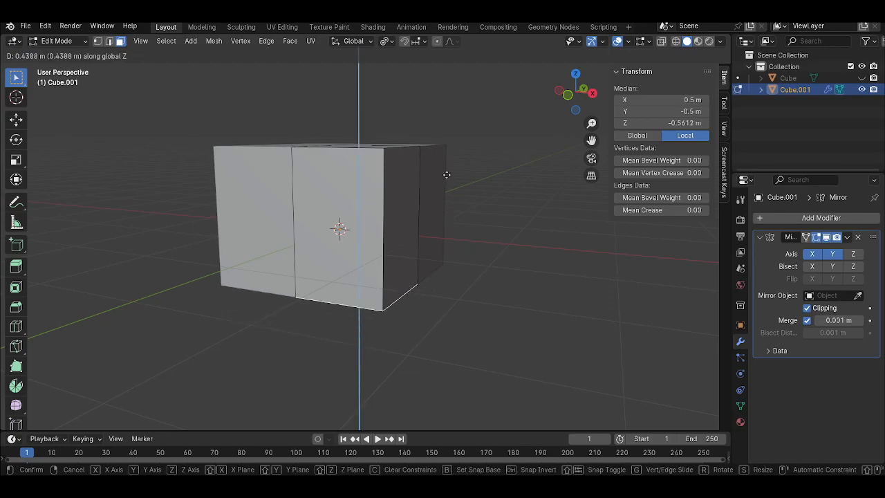
click(456, 55)
Add two loop cuts across the tabletop quarter, slid toward its outer X and Y edges to outline a corner leg
middle_drag(351, 122, 365, 199)
scroll(339, 189, up, 3)
key(ctrl+r)
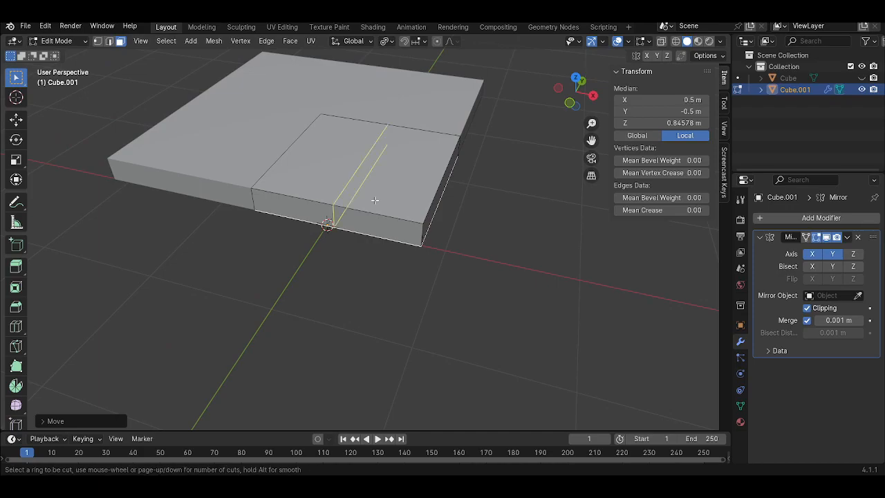
click(377, 200)
click(414, 209)
middle_drag(414, 210, 402, 166)
key(ctrl+r)
click(394, 222)
click(395, 247)
Extrude the underside corner face downward into a leg and set its bottom face's Z position to 0 m
middle_drag(395, 246, 393, 102)
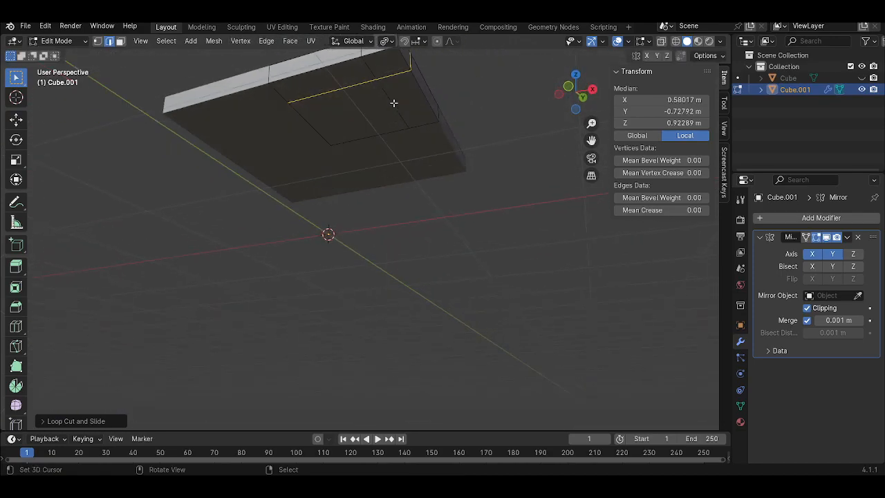
click(119, 41)
click(389, 60)
middle_drag(389, 60, 377, 145)
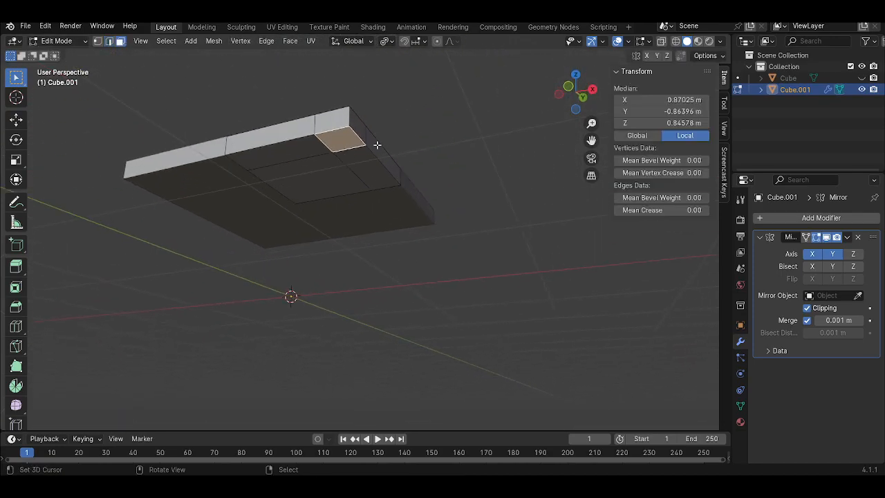
key(e)
click(376, 249)
click(667, 123)
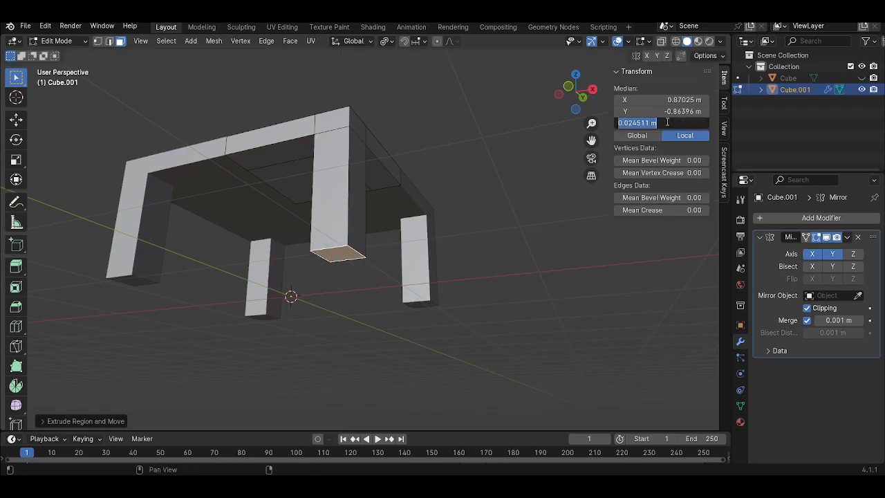
text(0)
key(Return)
Add a centered horizontal loop cut around the tabletop's side and bevel it into a narrow band
middle_drag(325, 235, 316, 319)
scroll(309, 250, up, 3)
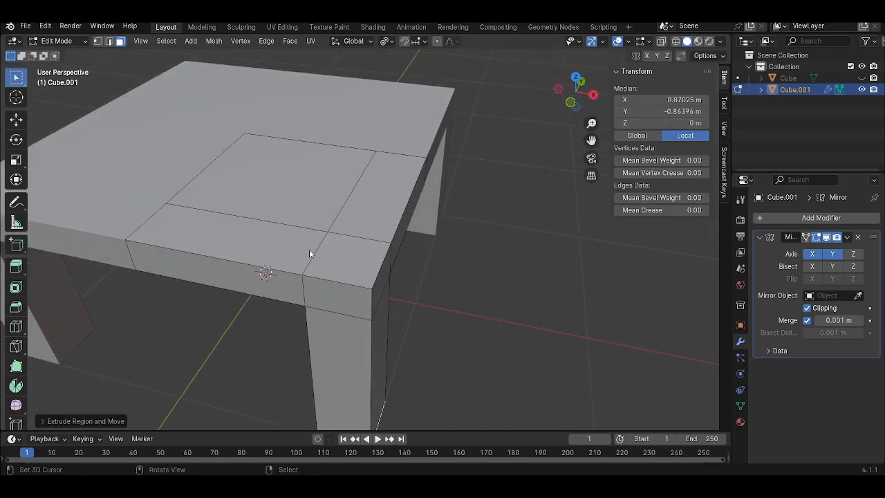
middle_drag(310, 248, 315, 248)
key(ctrl+r)
click(387, 295)
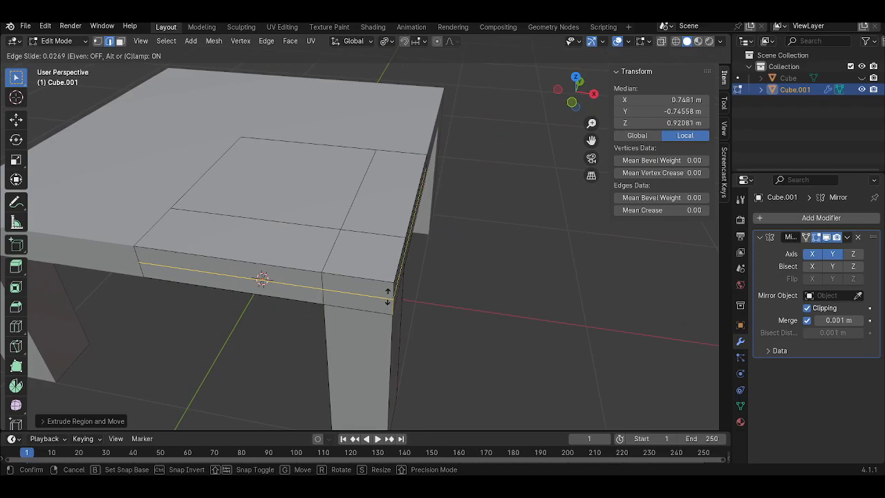
click(389, 294)
middle_drag(388, 294, 378, 268)
key(ctrl+b)
click(443, 270)
Extrude the narrow band on the tabletop's side in place and scale it slightly outward as a raised trim
key(e)
right_click(422, 280)
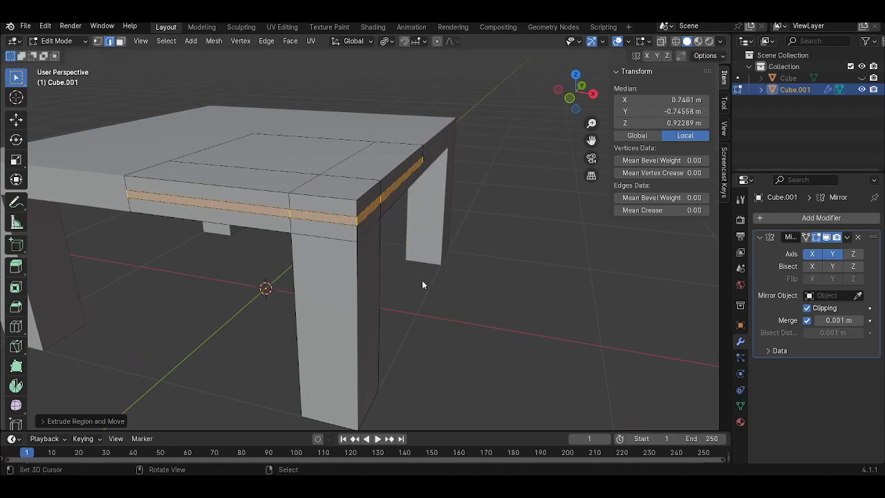
key(s)
click(432, 278)
middle_drag(432, 278, 442, 253)
Review the transform pivot options and examine the mirrored table's top, trim and legs from several angles
scroll(429, 252, down, 3)
key(Tab)
key(Tab)
click(386, 42)
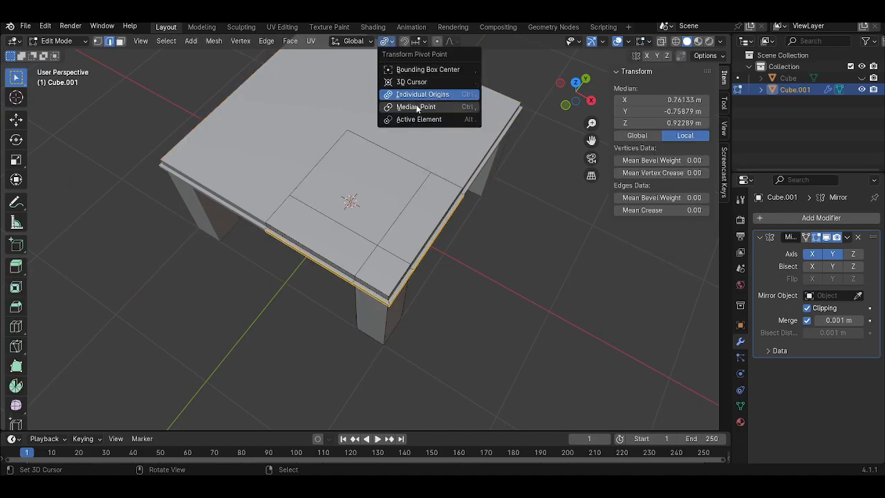
middle_drag(431, 305, 424, 78)
key(Tab)
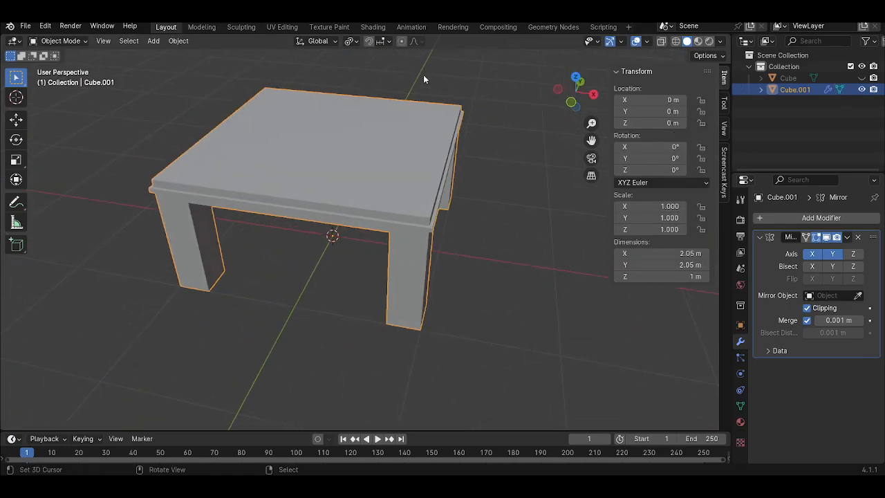
click(351, 43)
middle_drag(453, 218, 407, 215)
scroll(398, 238, up, 3)
key(Tab)
key(Tab)
scroll(393, 263, down, 3)
middle_drag(394, 262, 358, 236)
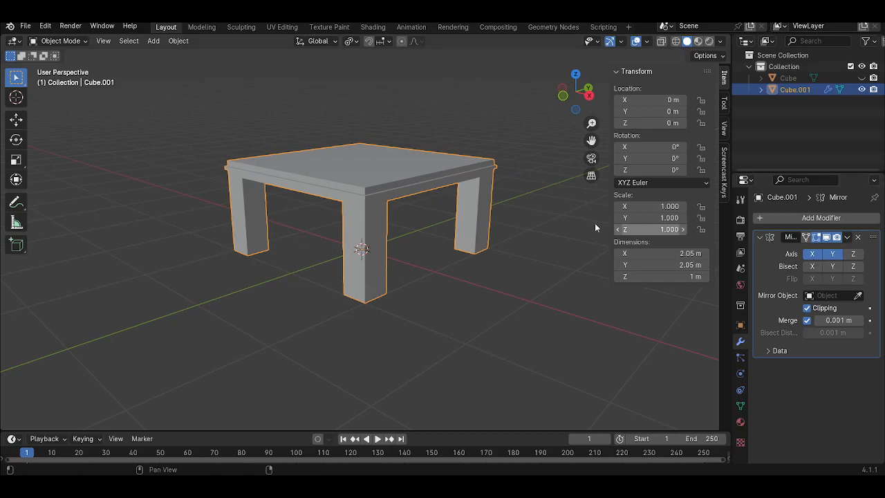
middle_drag(334, 224, 385, 245)
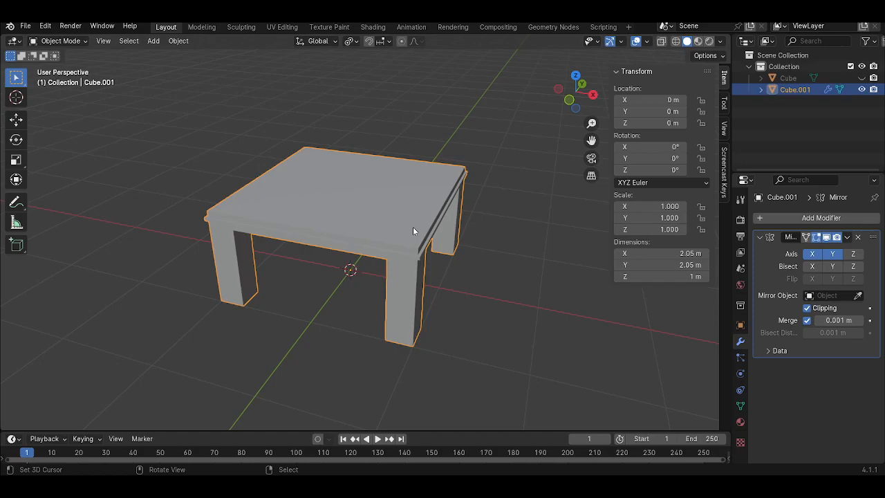
scroll(387, 292, up, 3)
middle_drag(384, 293, 438, 271)
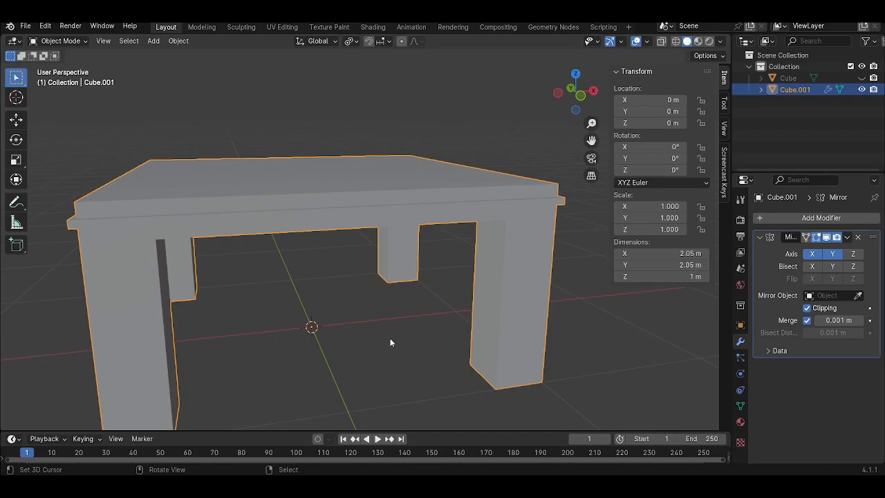
middle_drag(322, 263, 224, 266)
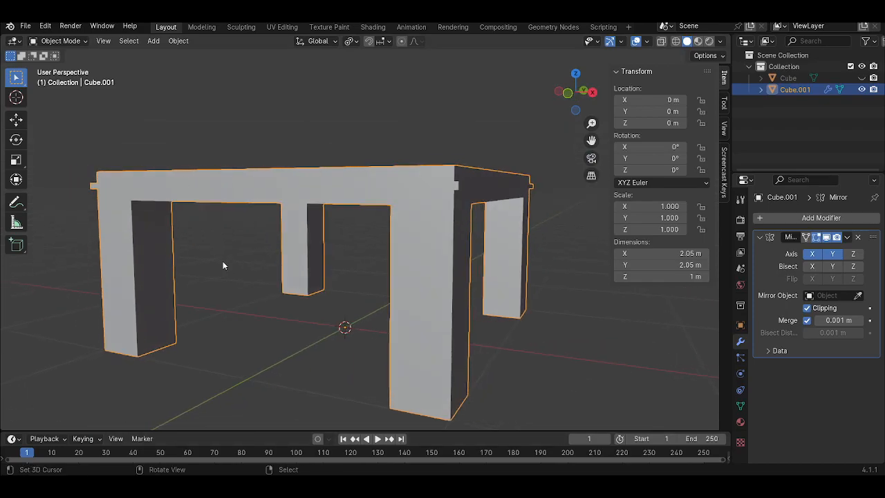